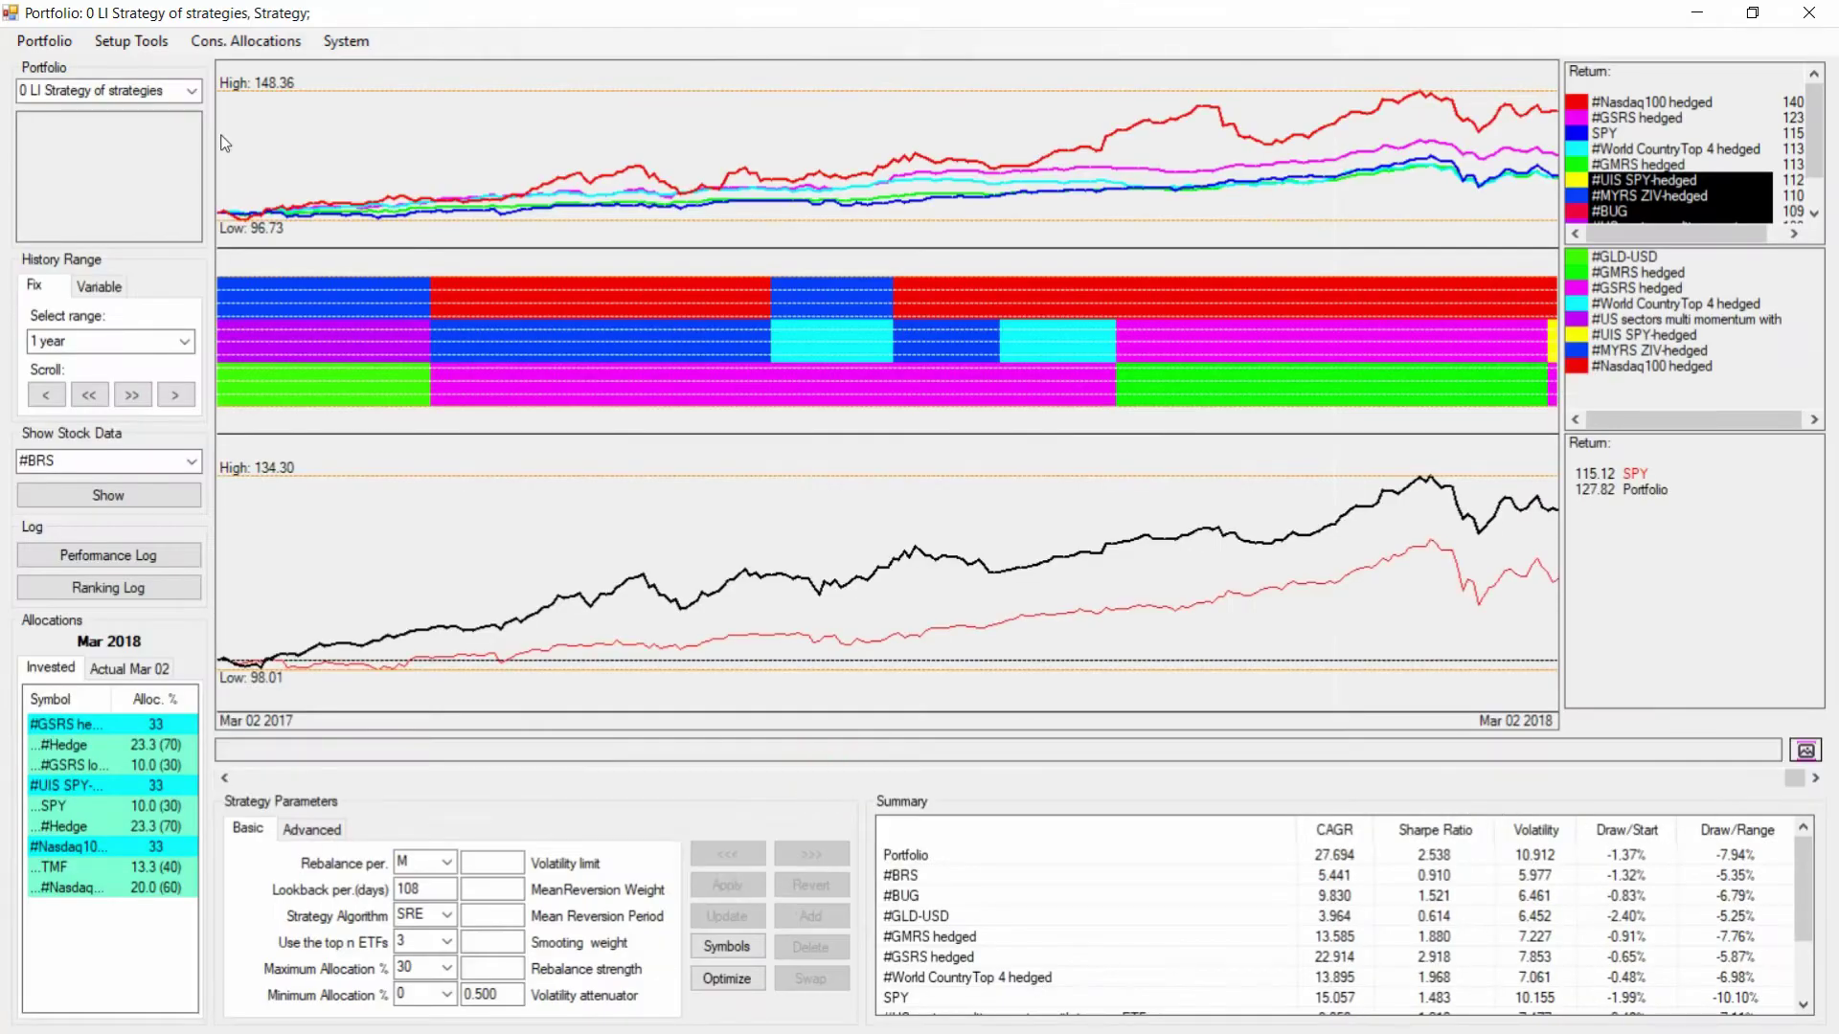
Open the Portfolio Manager from the Setup Tools menu
left_click(130, 43)
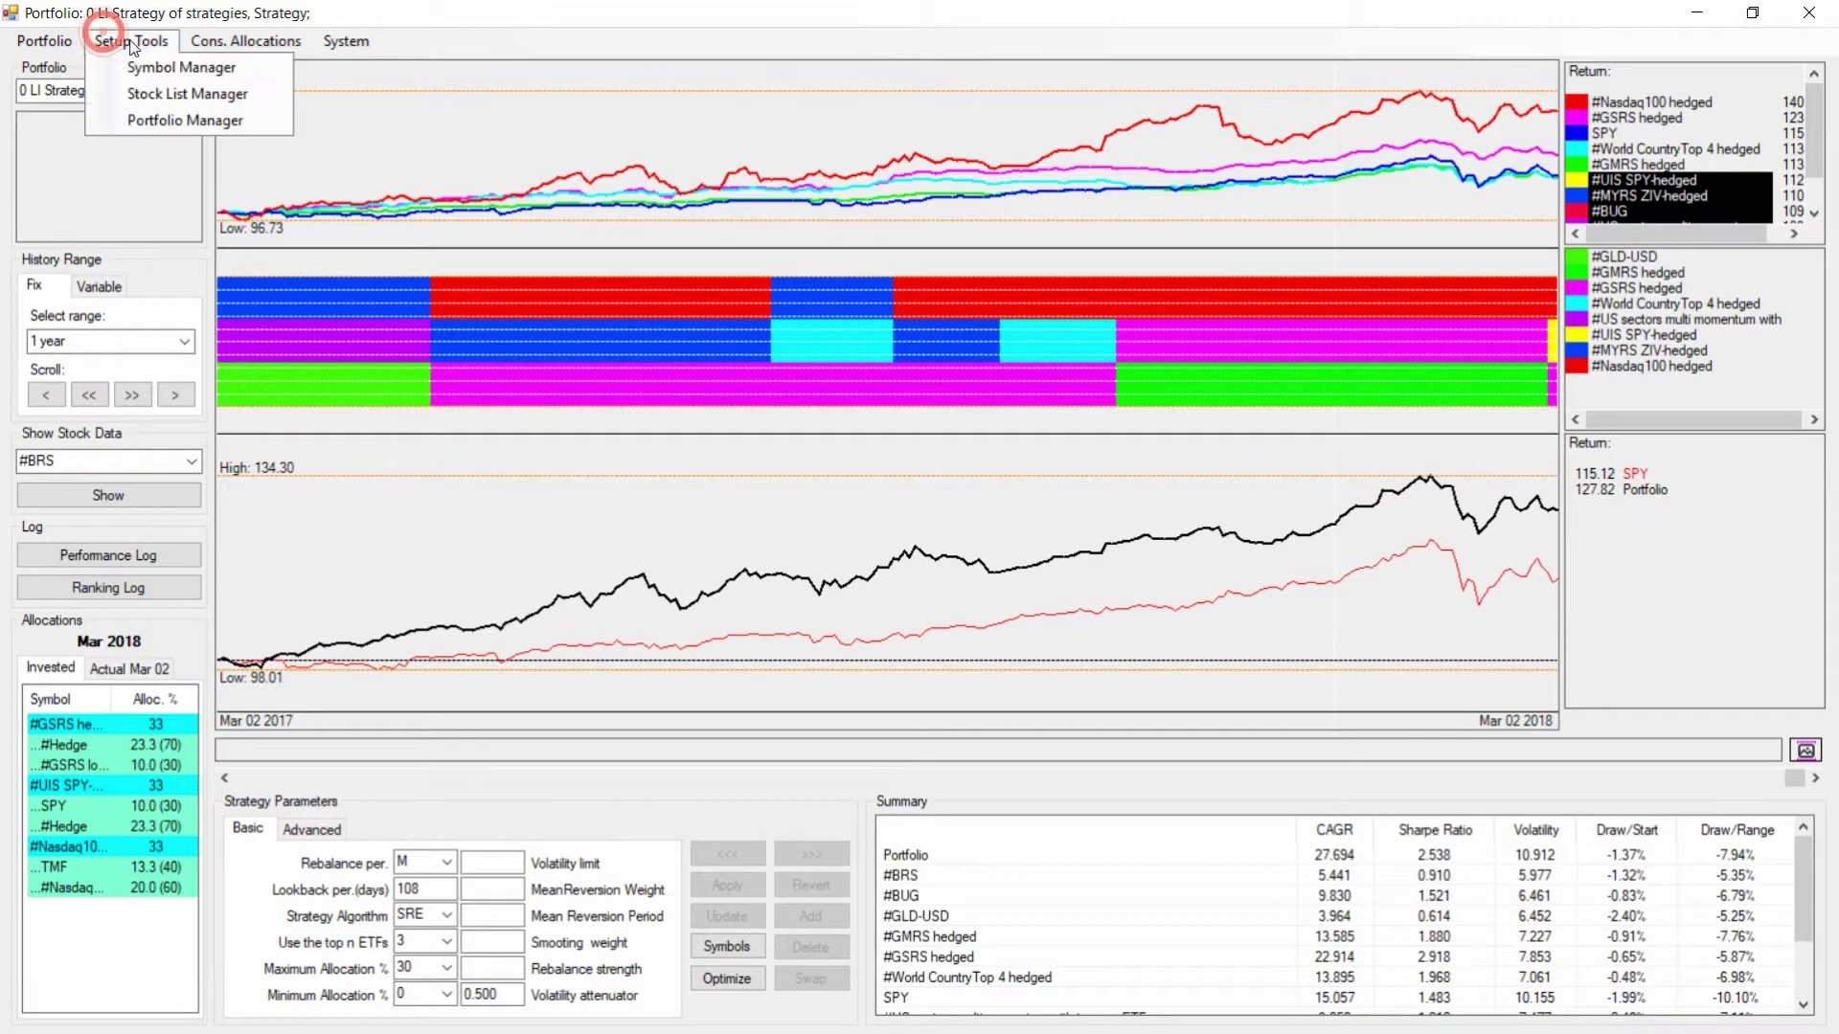
left_click(150, 121)
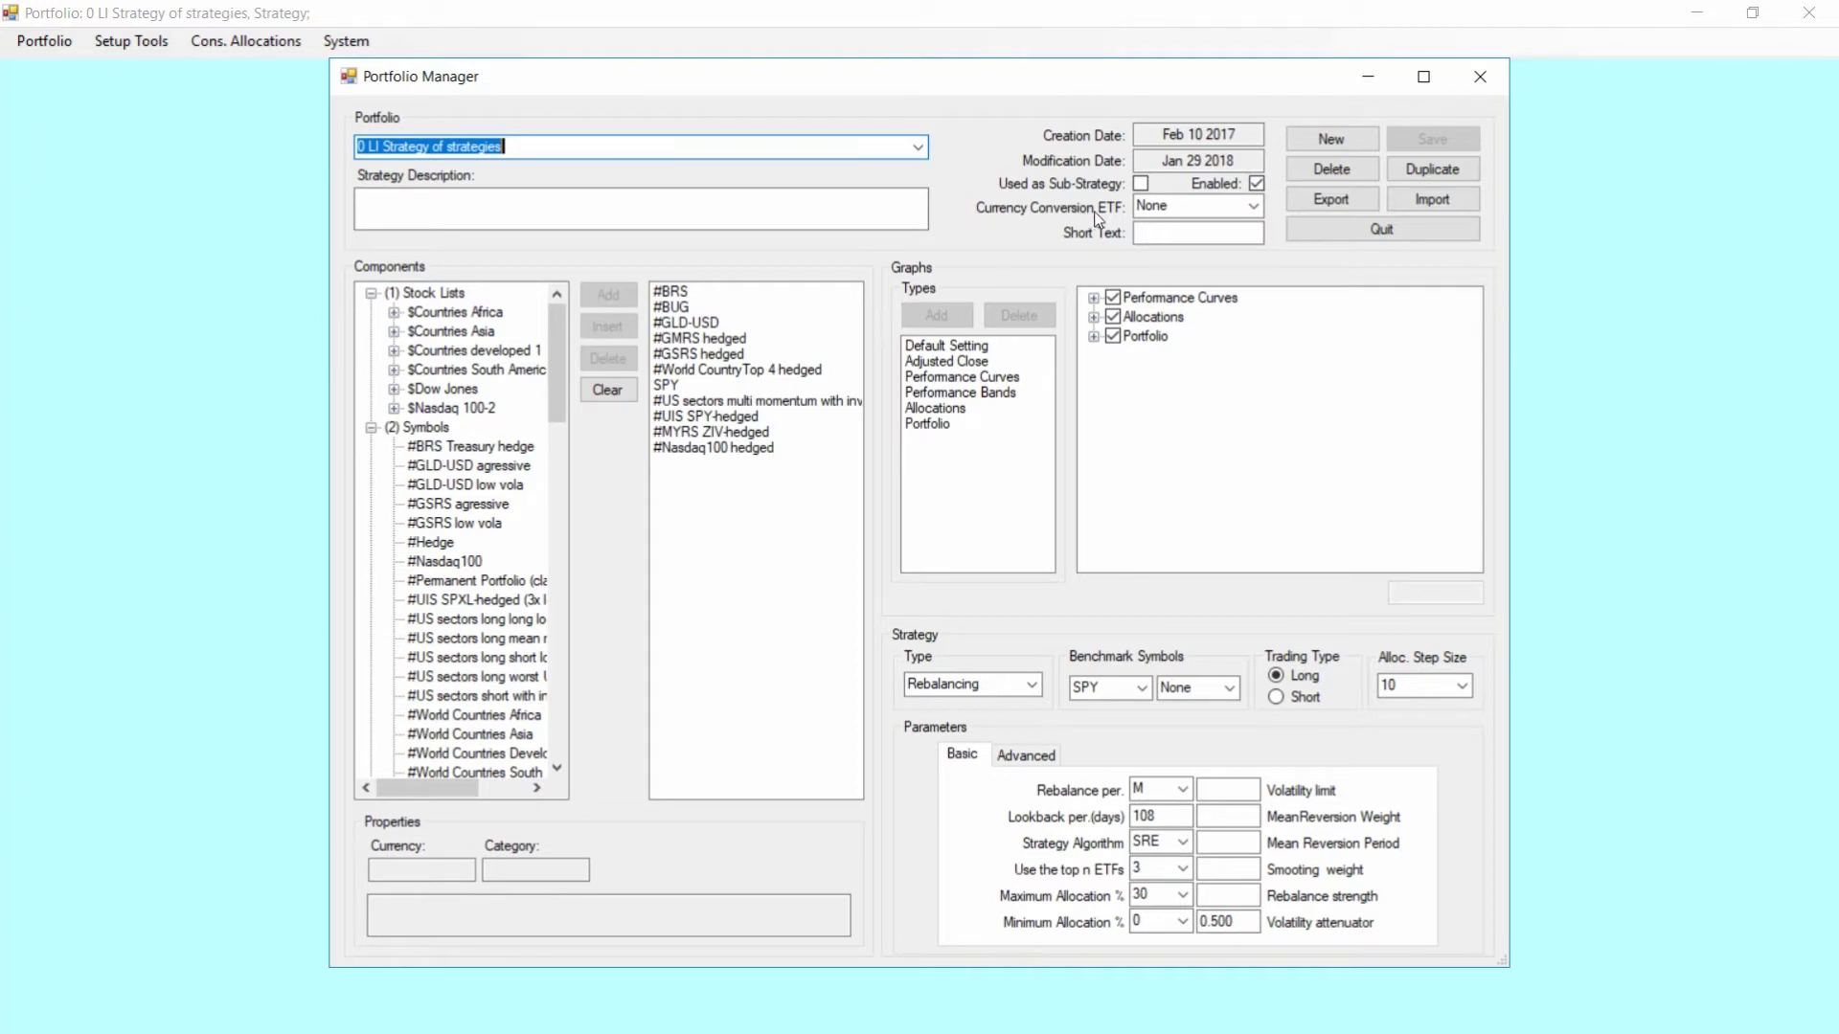
left_click(1252, 210)
left_click(1254, 209)
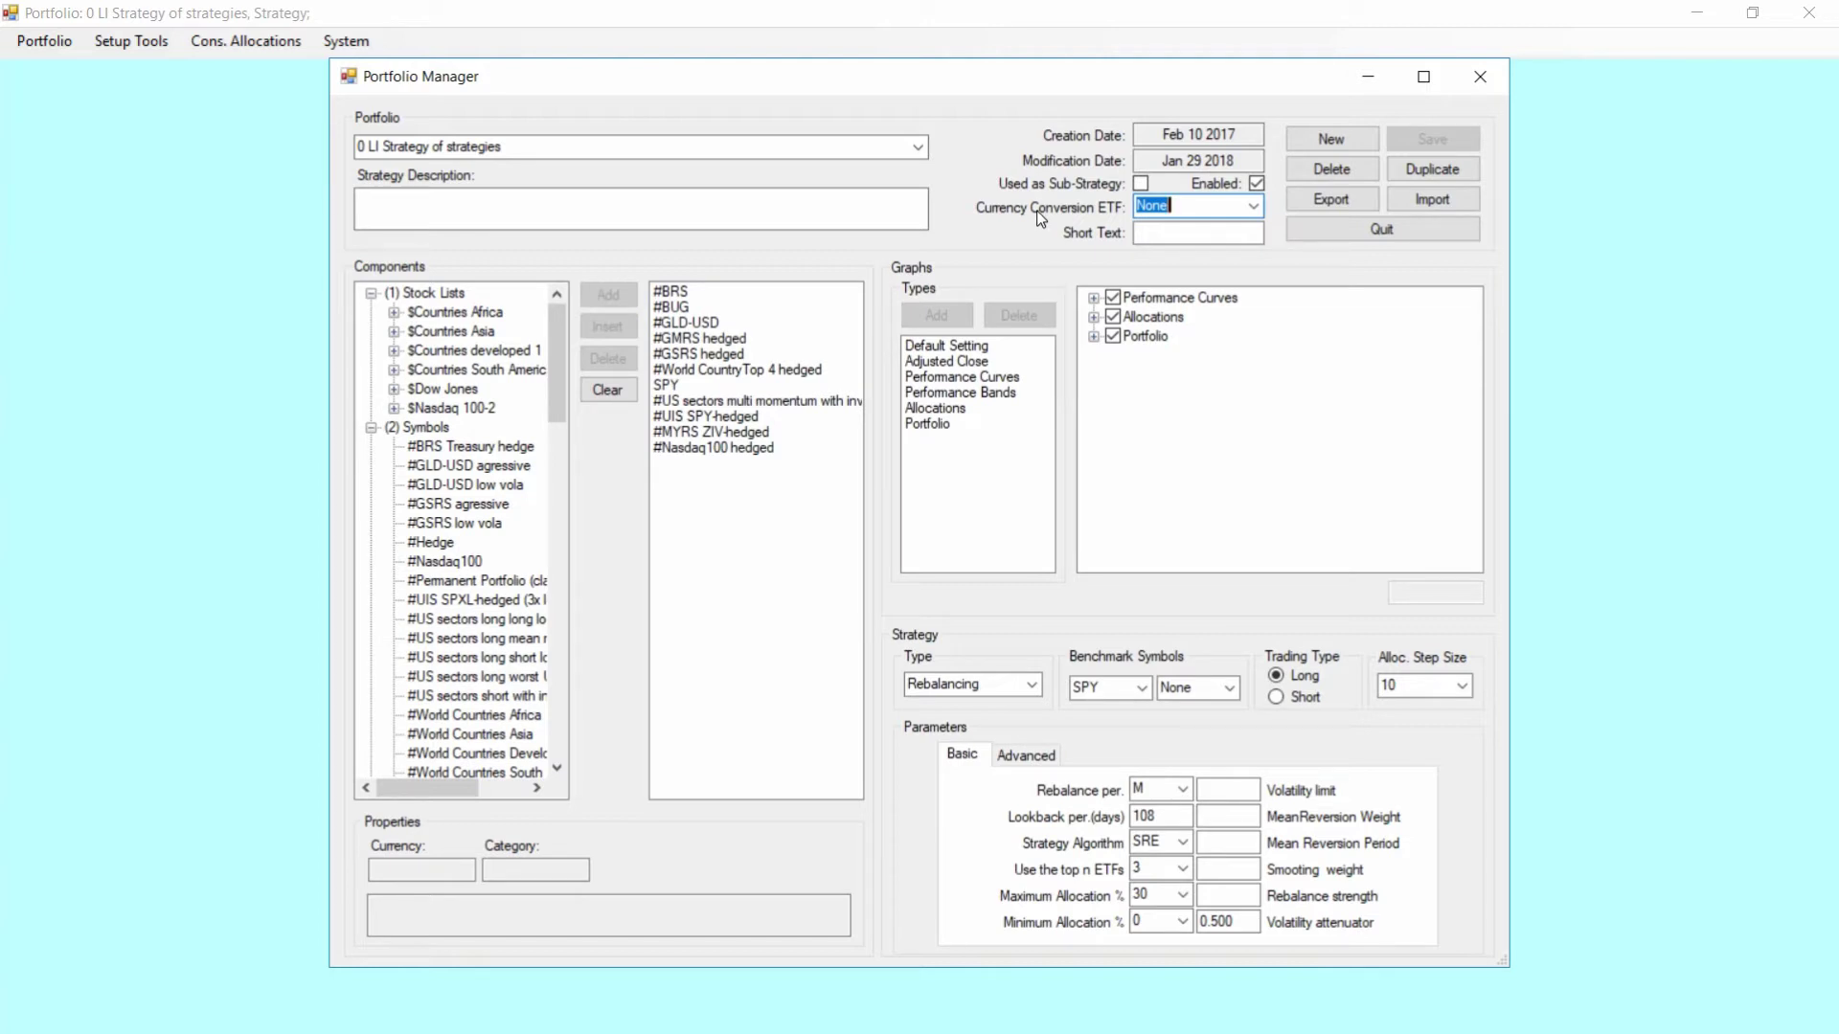
left_click(1166, 236)
Create a new portfolio 'Dow Strategy' described as 'Pick Top 4 ranked symbols out of 30 tickers'
left_click(1325, 146)
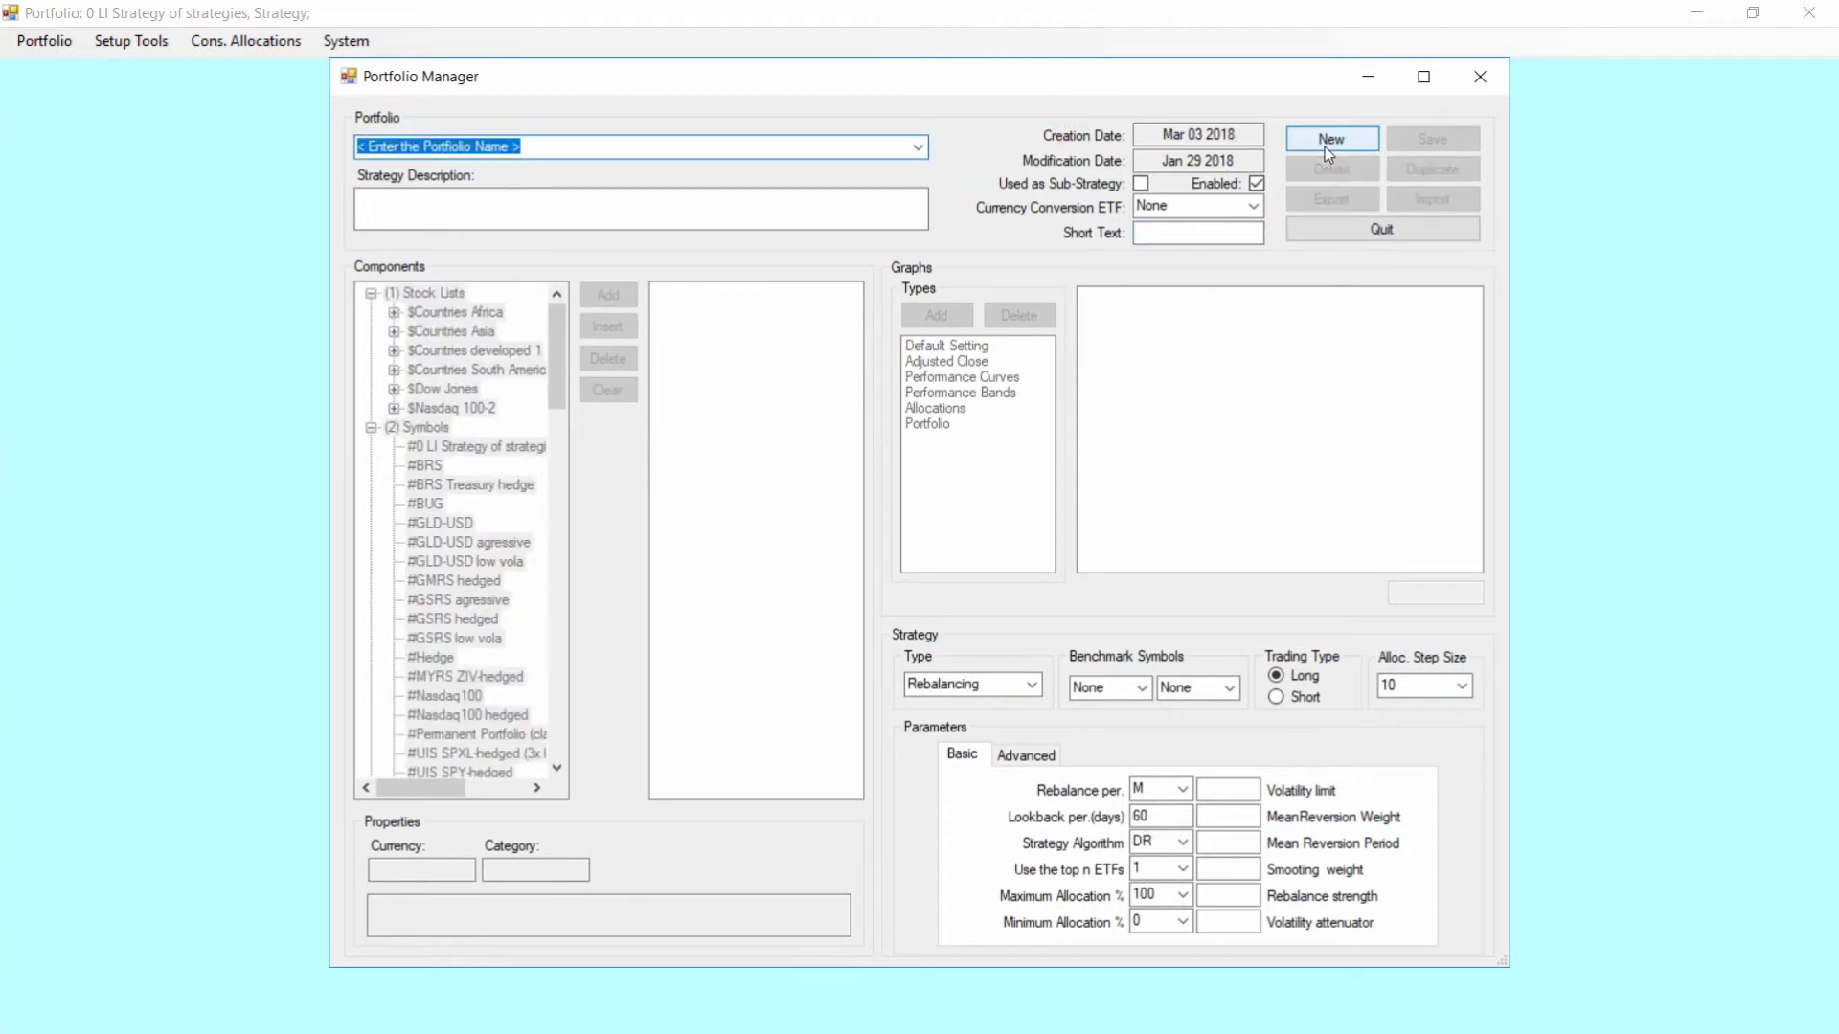
type("Dow S")
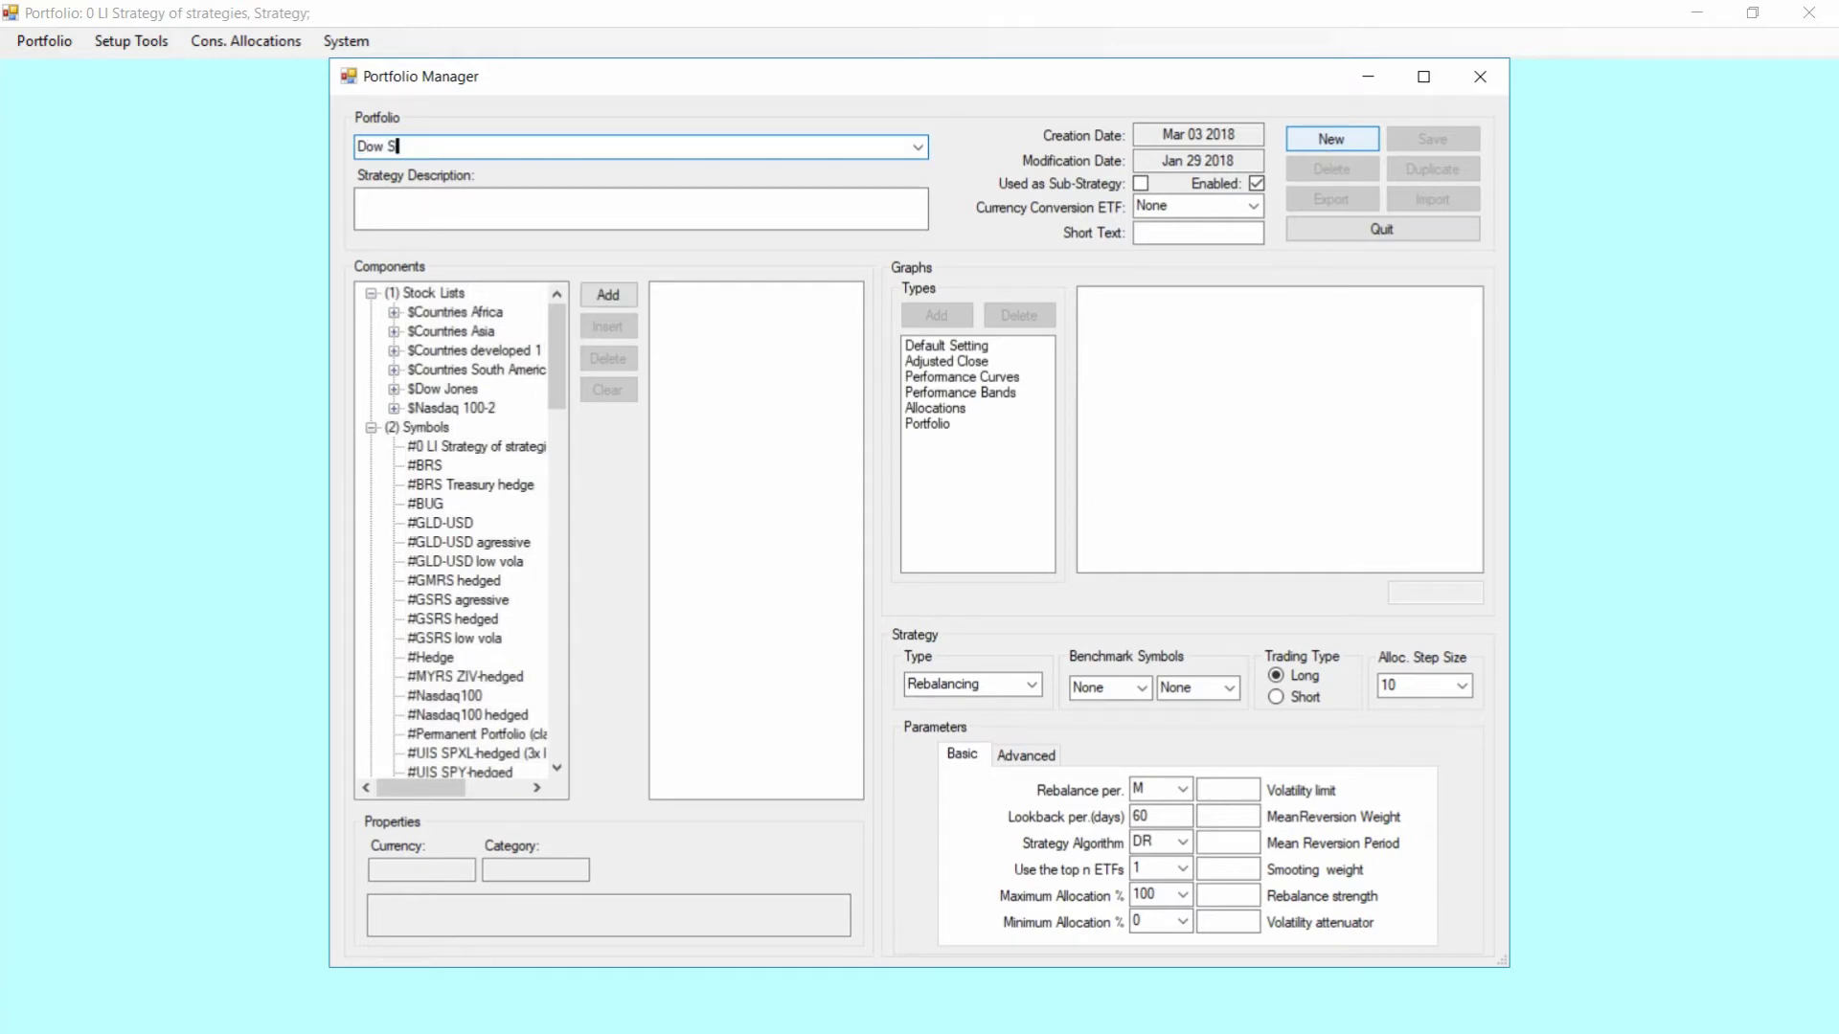
type("trategy")
left_click(826, 201)
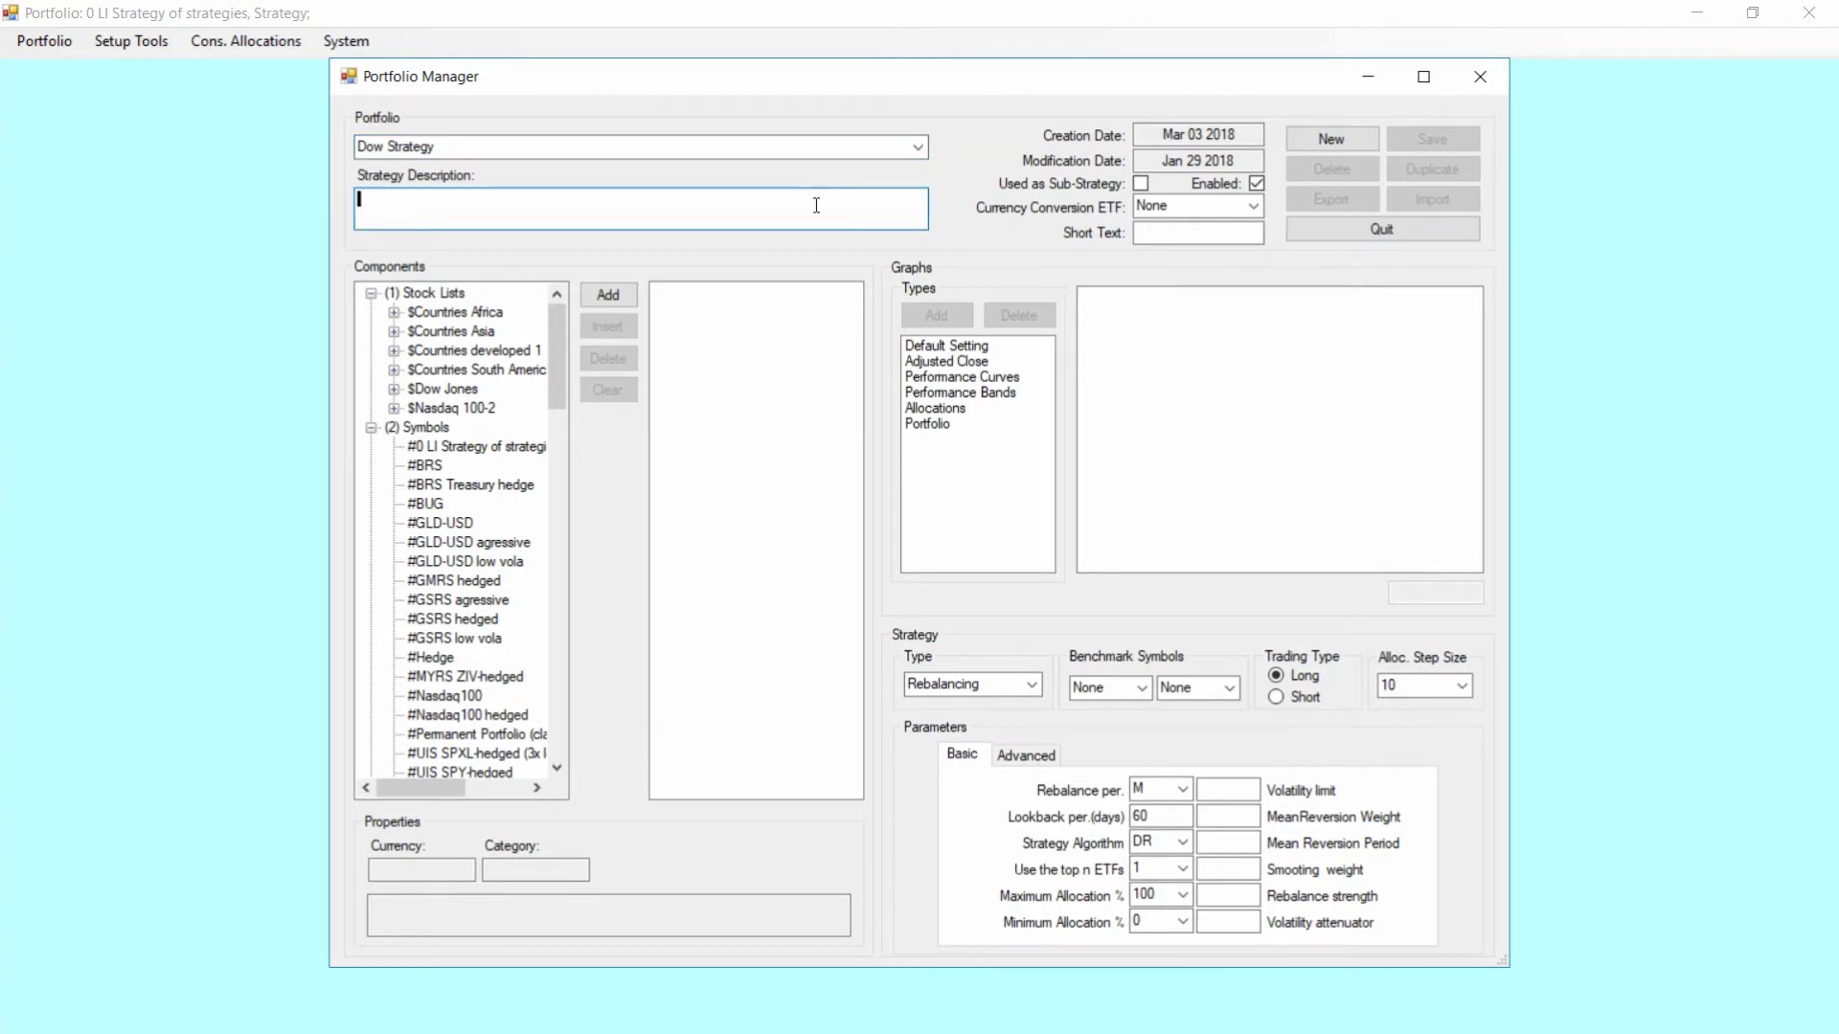
type("Pick Top 4 ranked symbols out ")
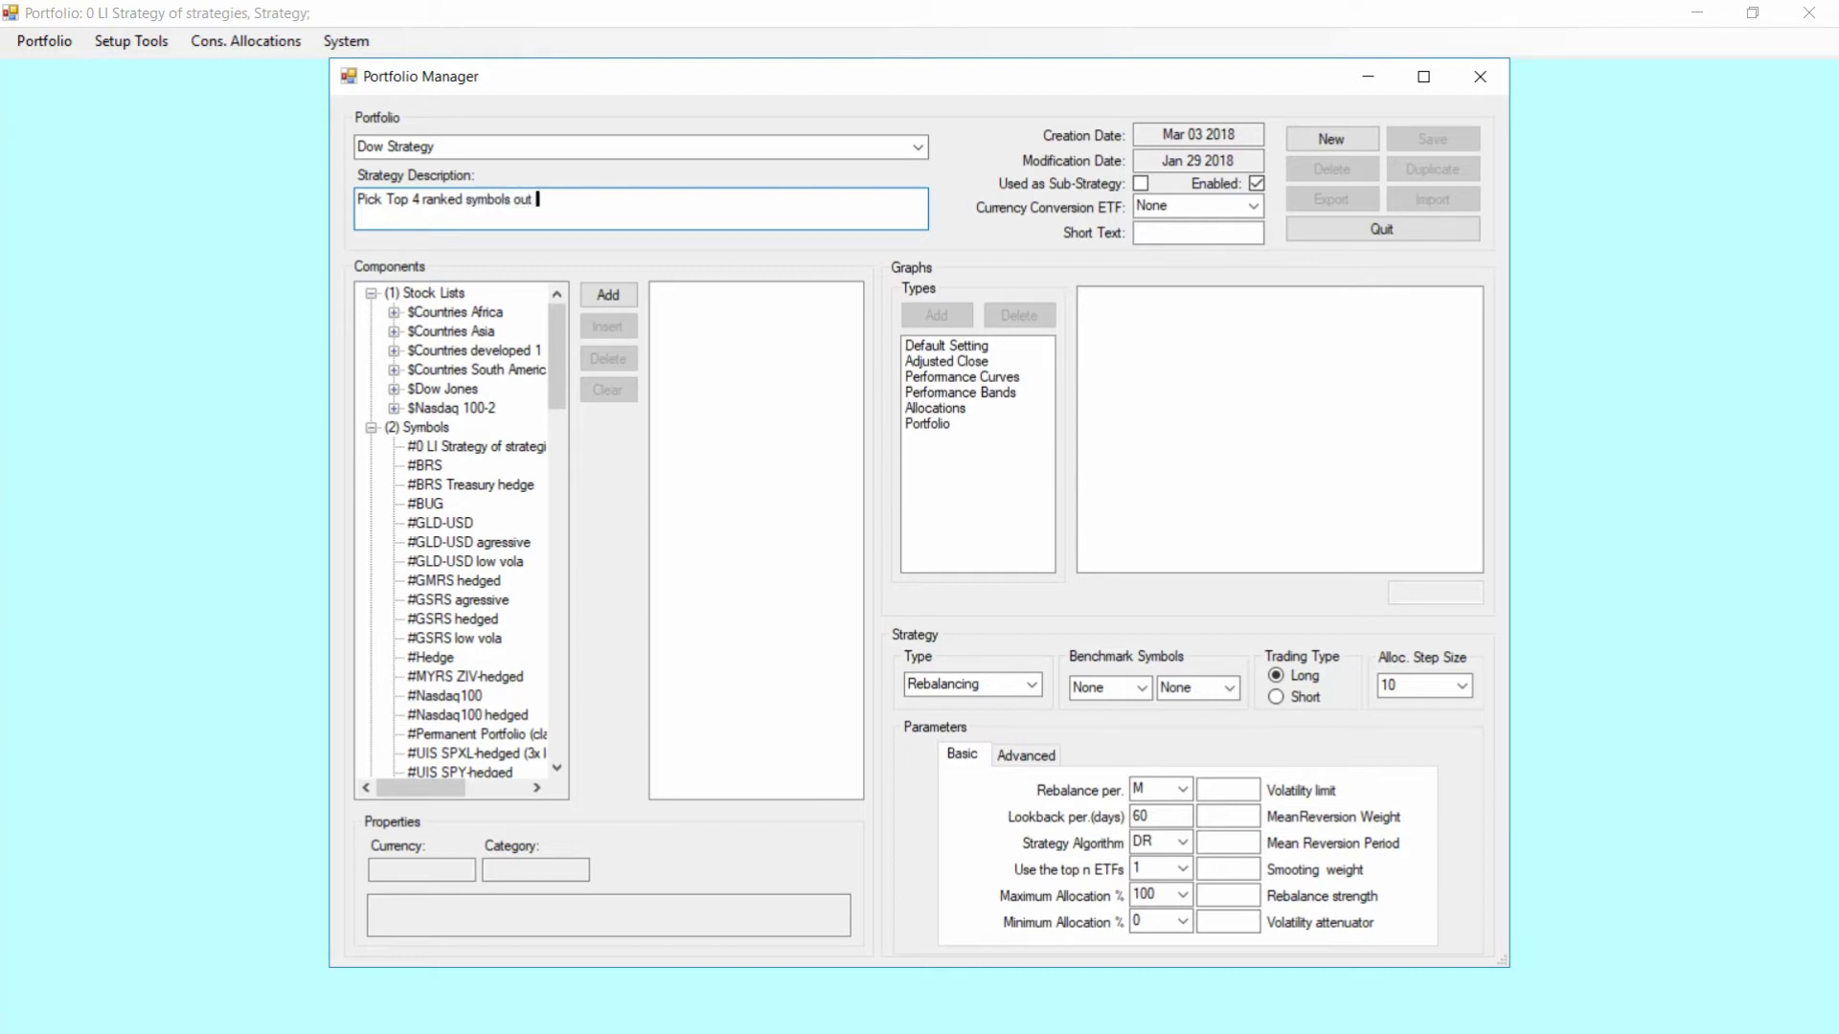
type("of 30 tickers")
Add the $Dow Jones stock list to the portfolio components
left_click(431, 395)
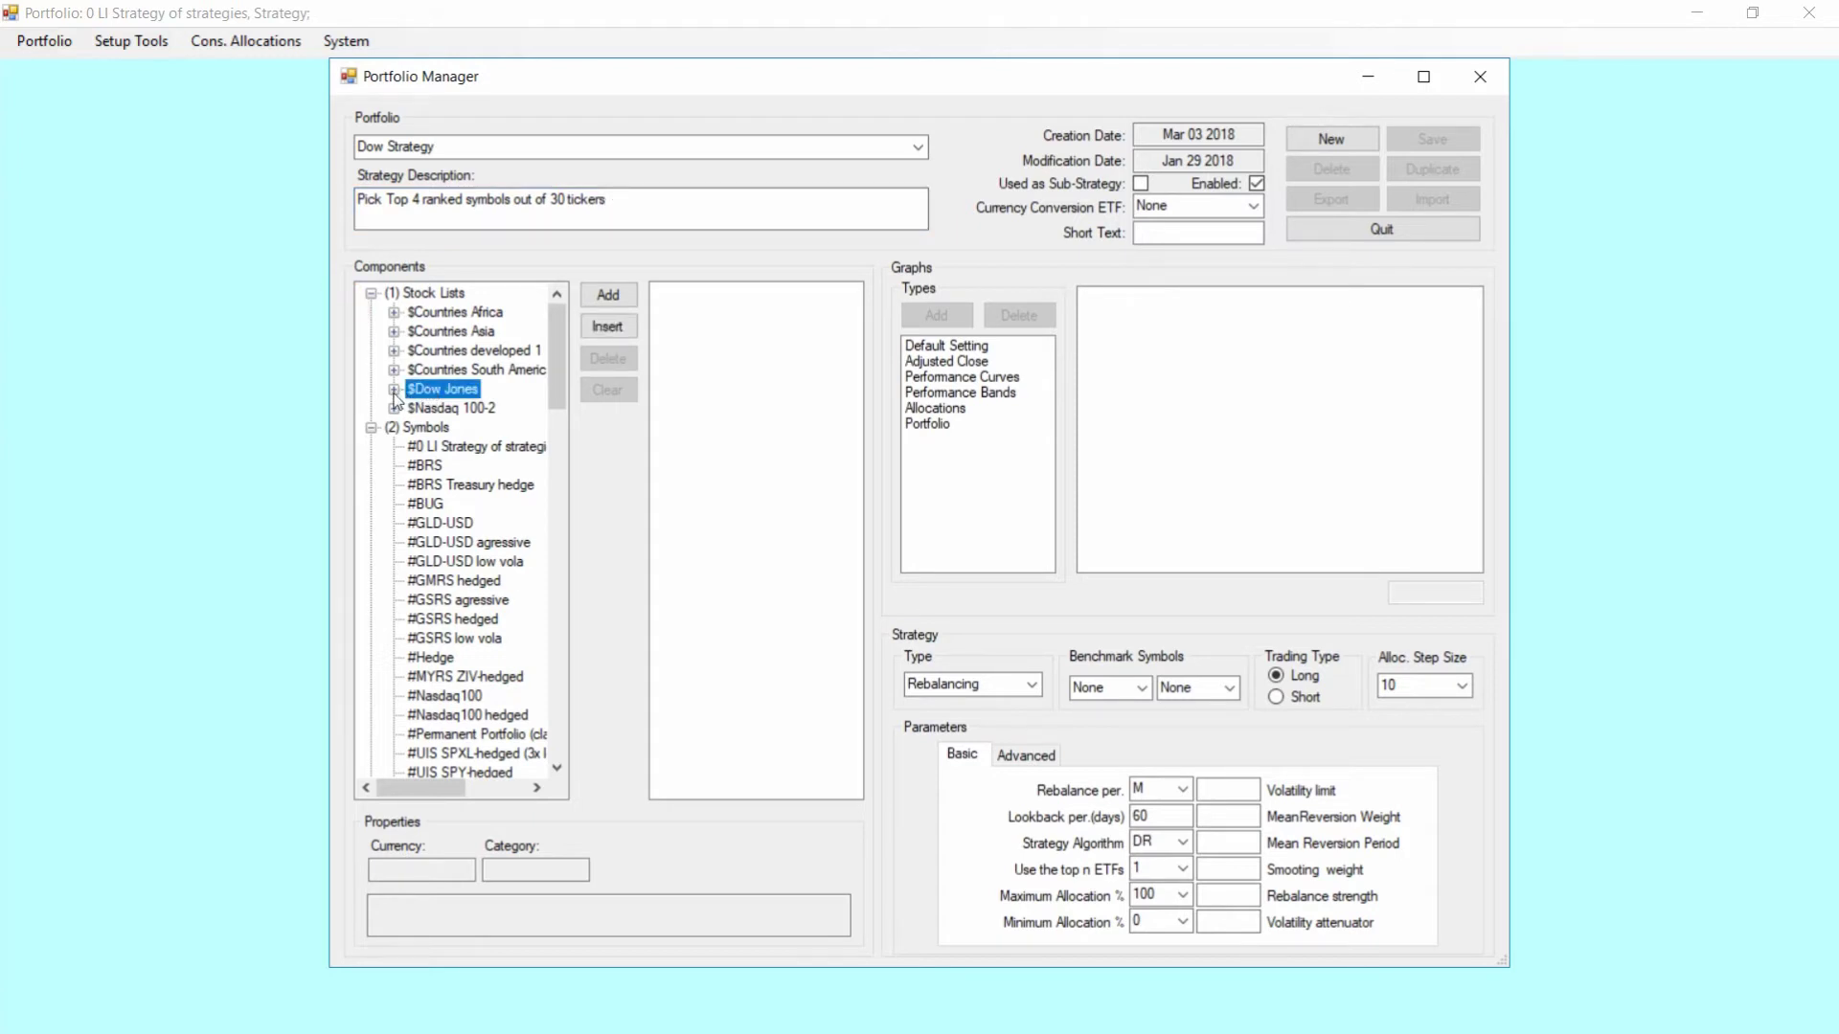
left_click(394, 389)
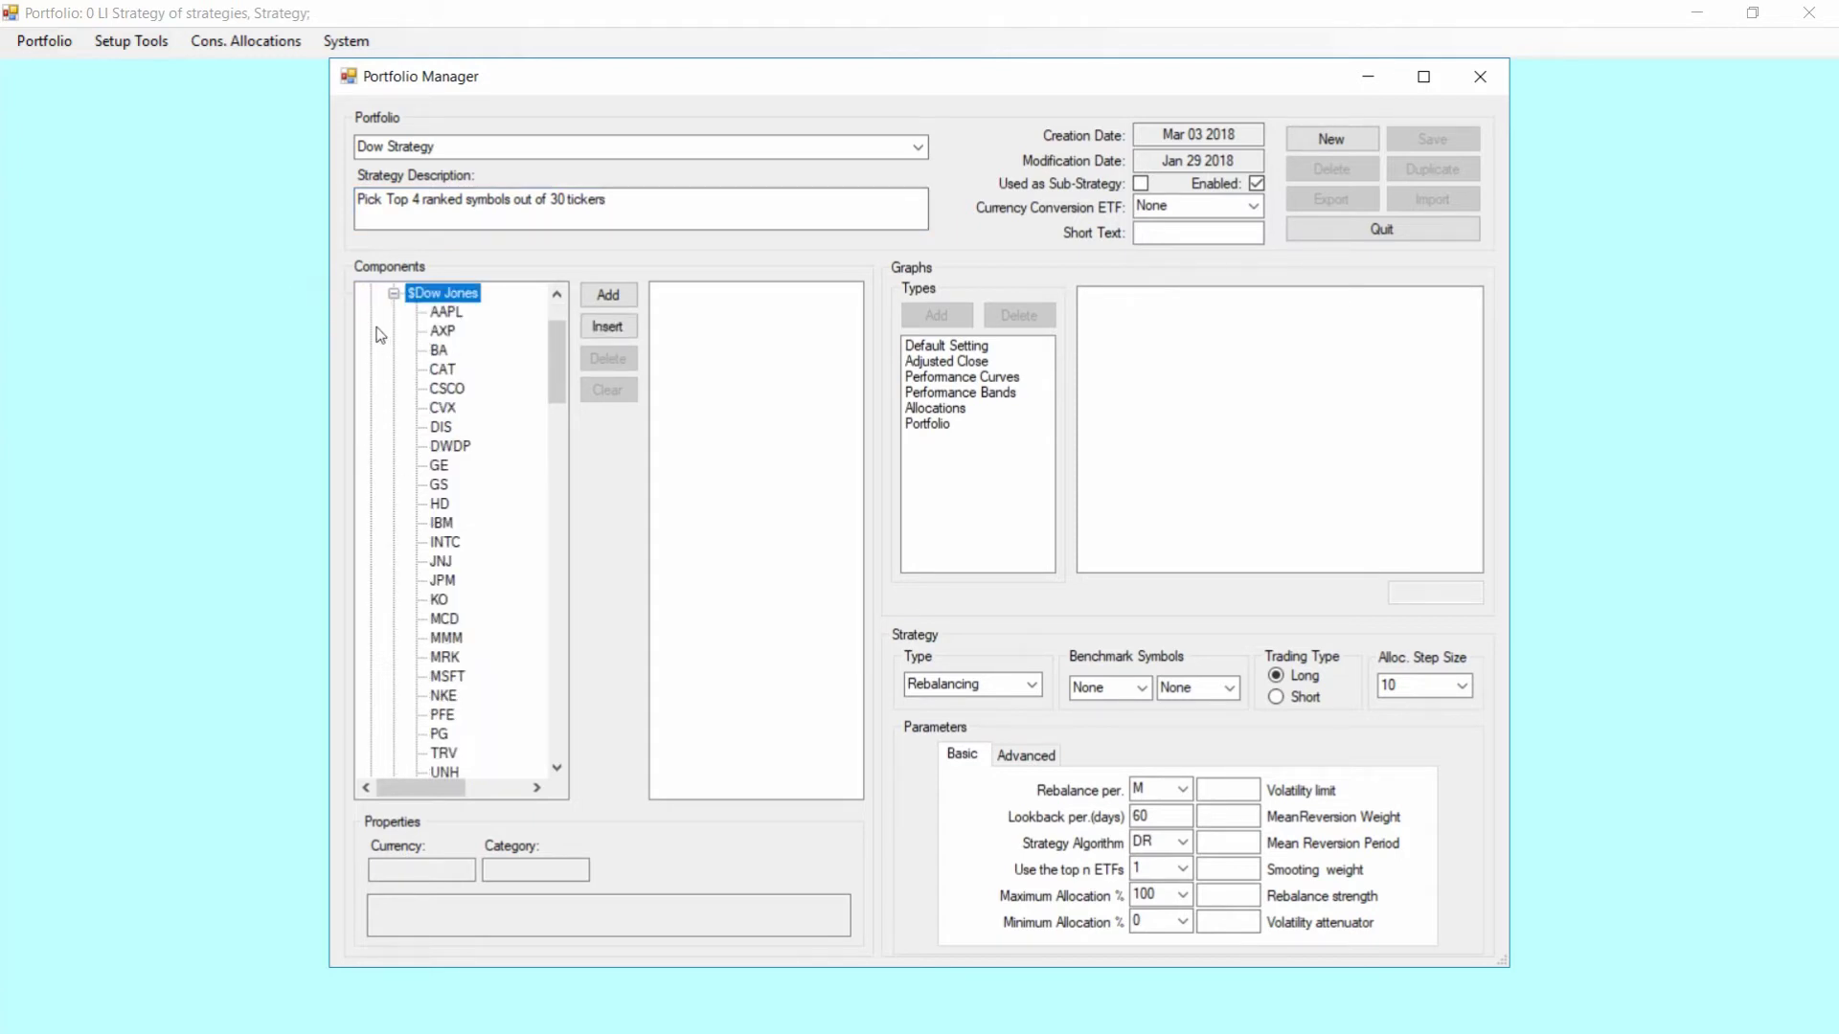
left_click(394, 294)
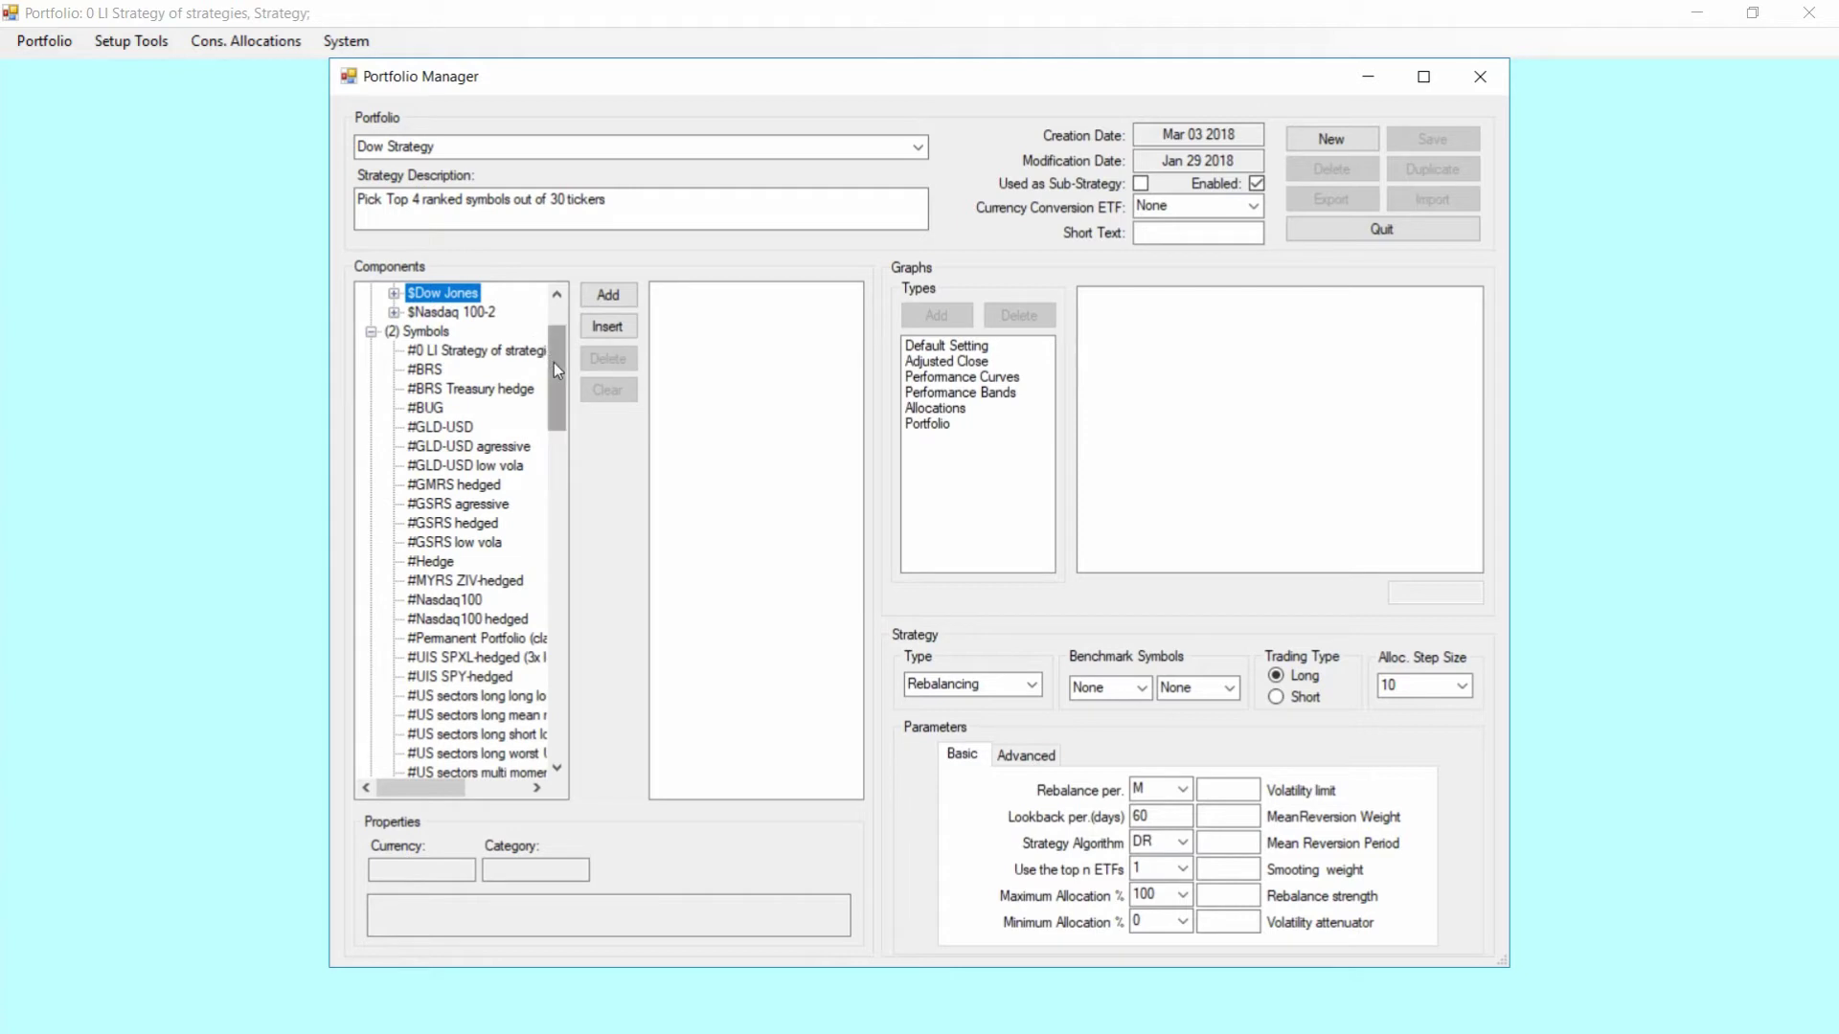
scroll(553, 361, "up", 2)
left_click(601, 293)
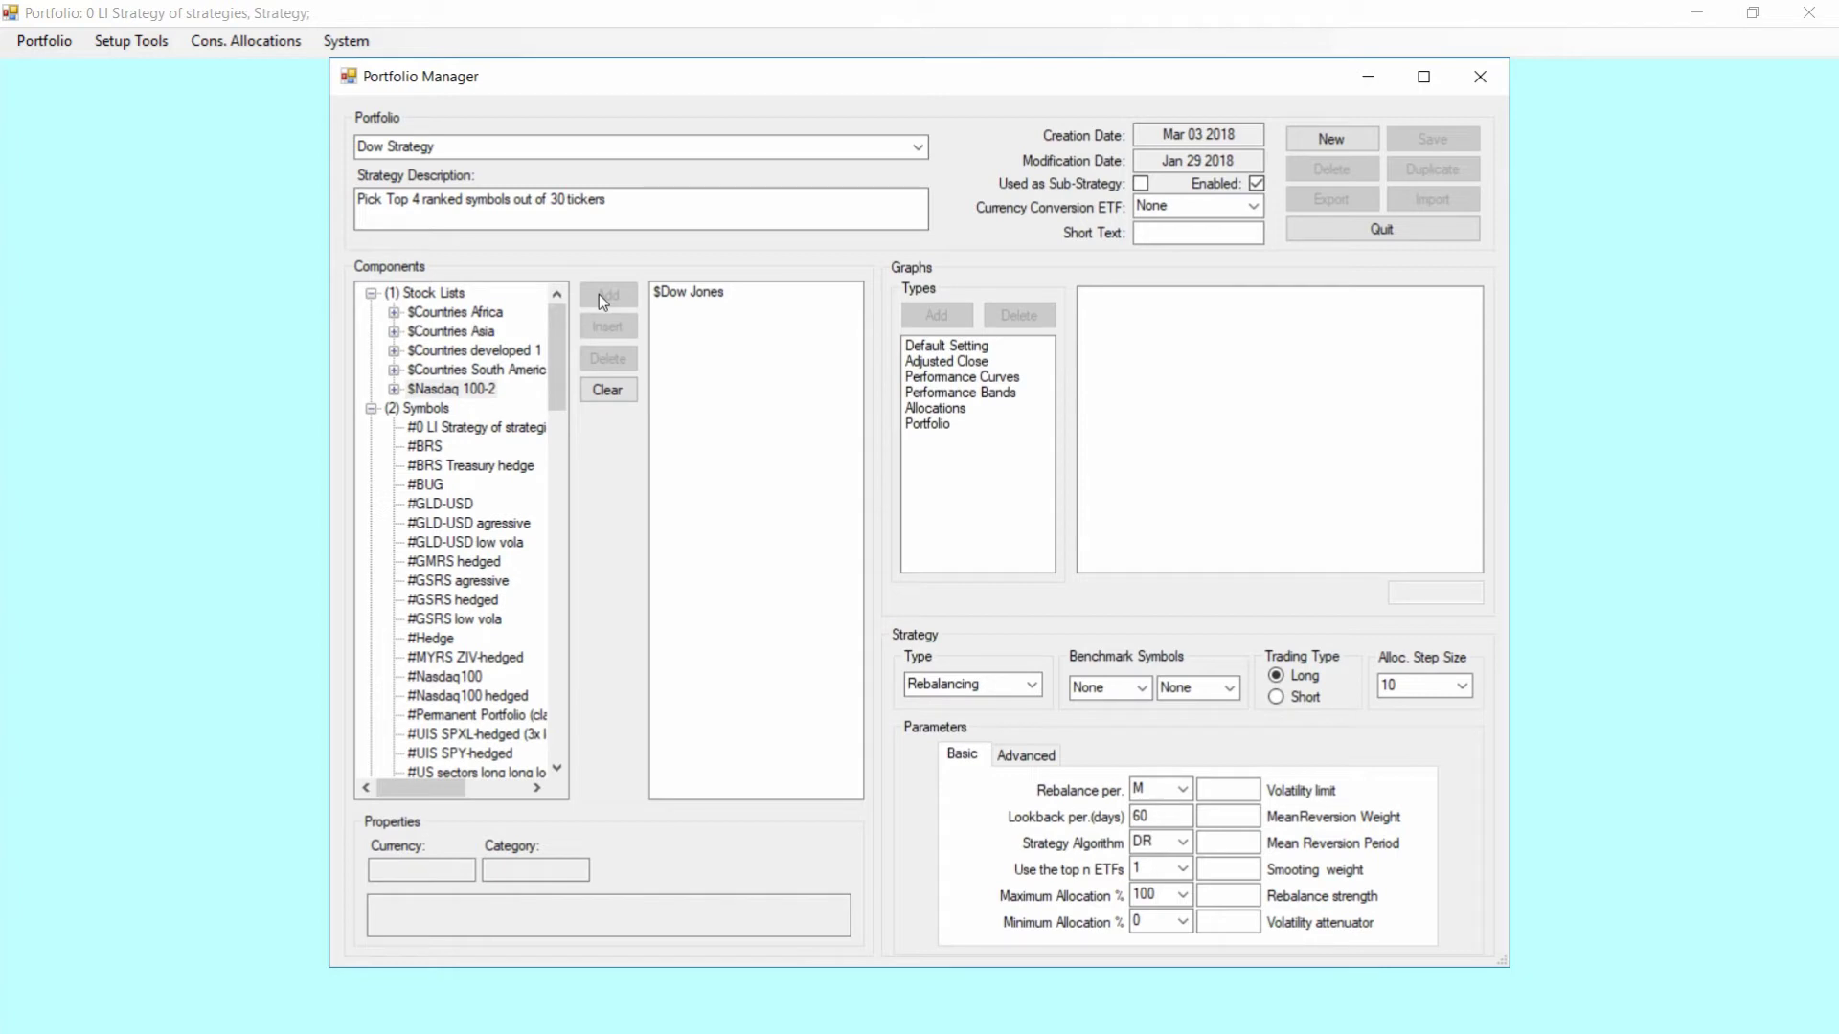
Add SPY, TLT and DIA as further portfolio components
left_click_drag(557, 332, 566, 694)
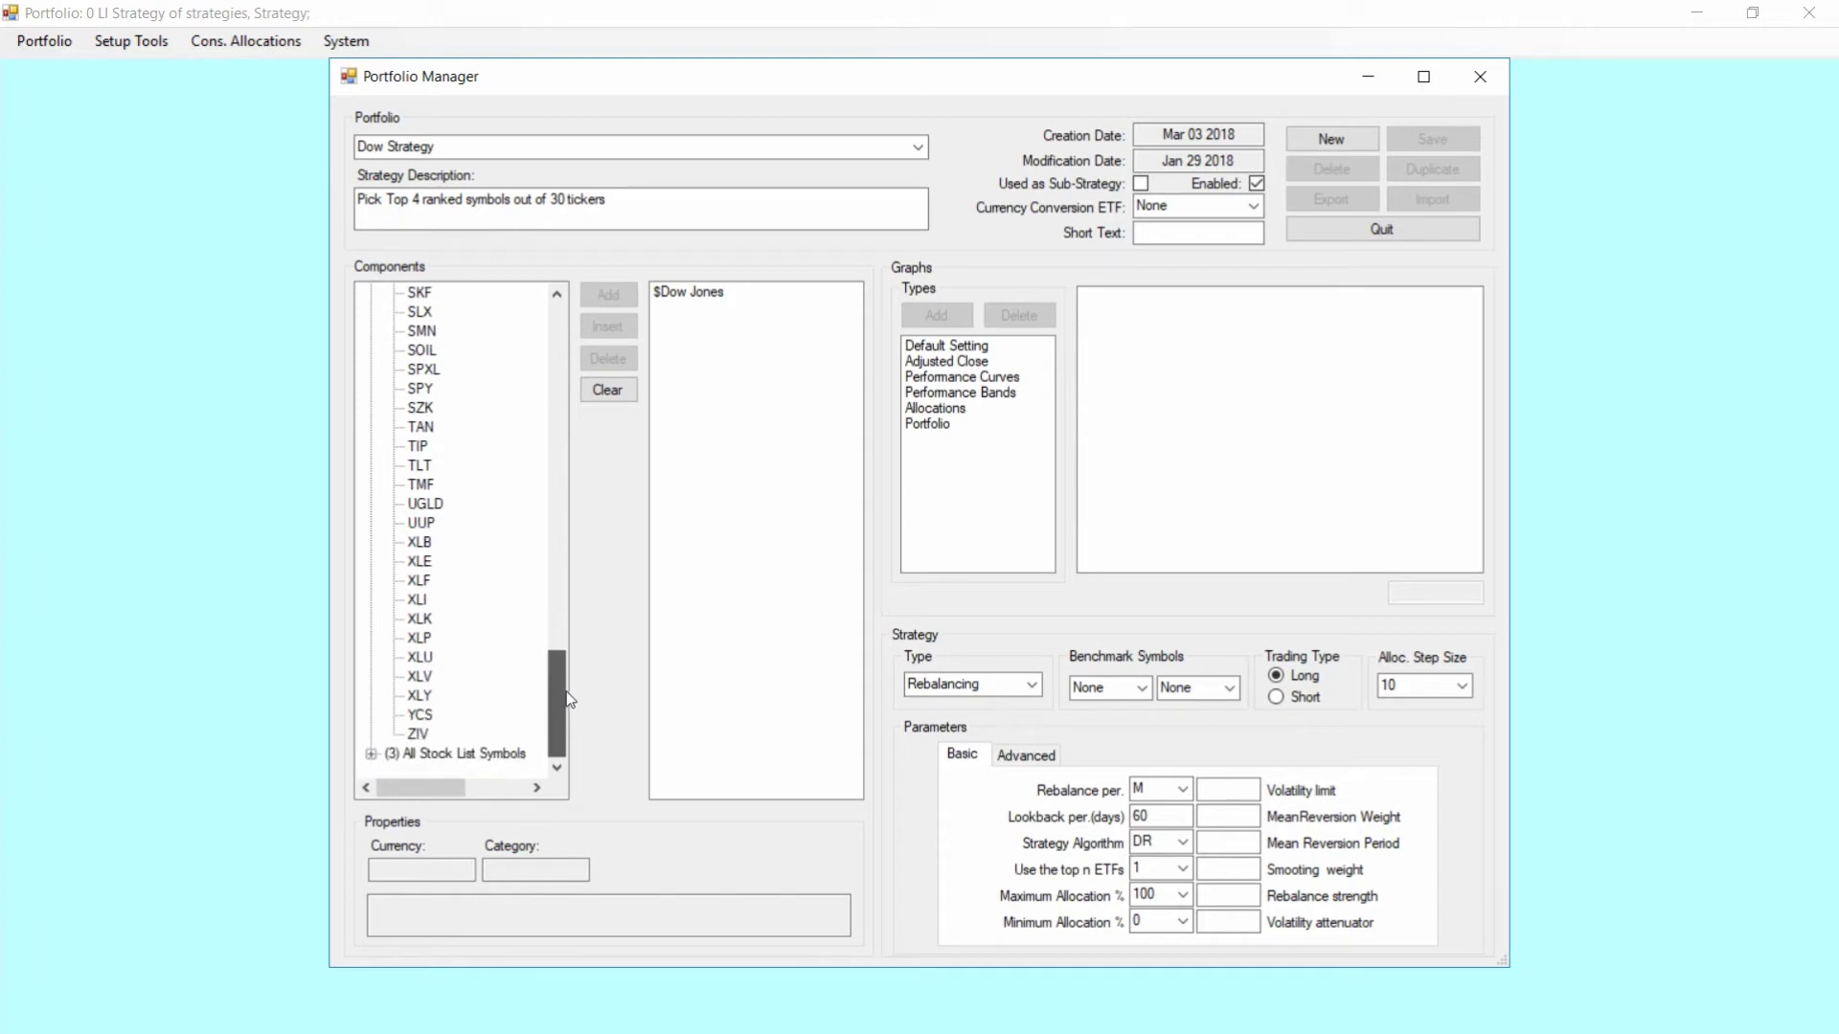
left_click(420, 389)
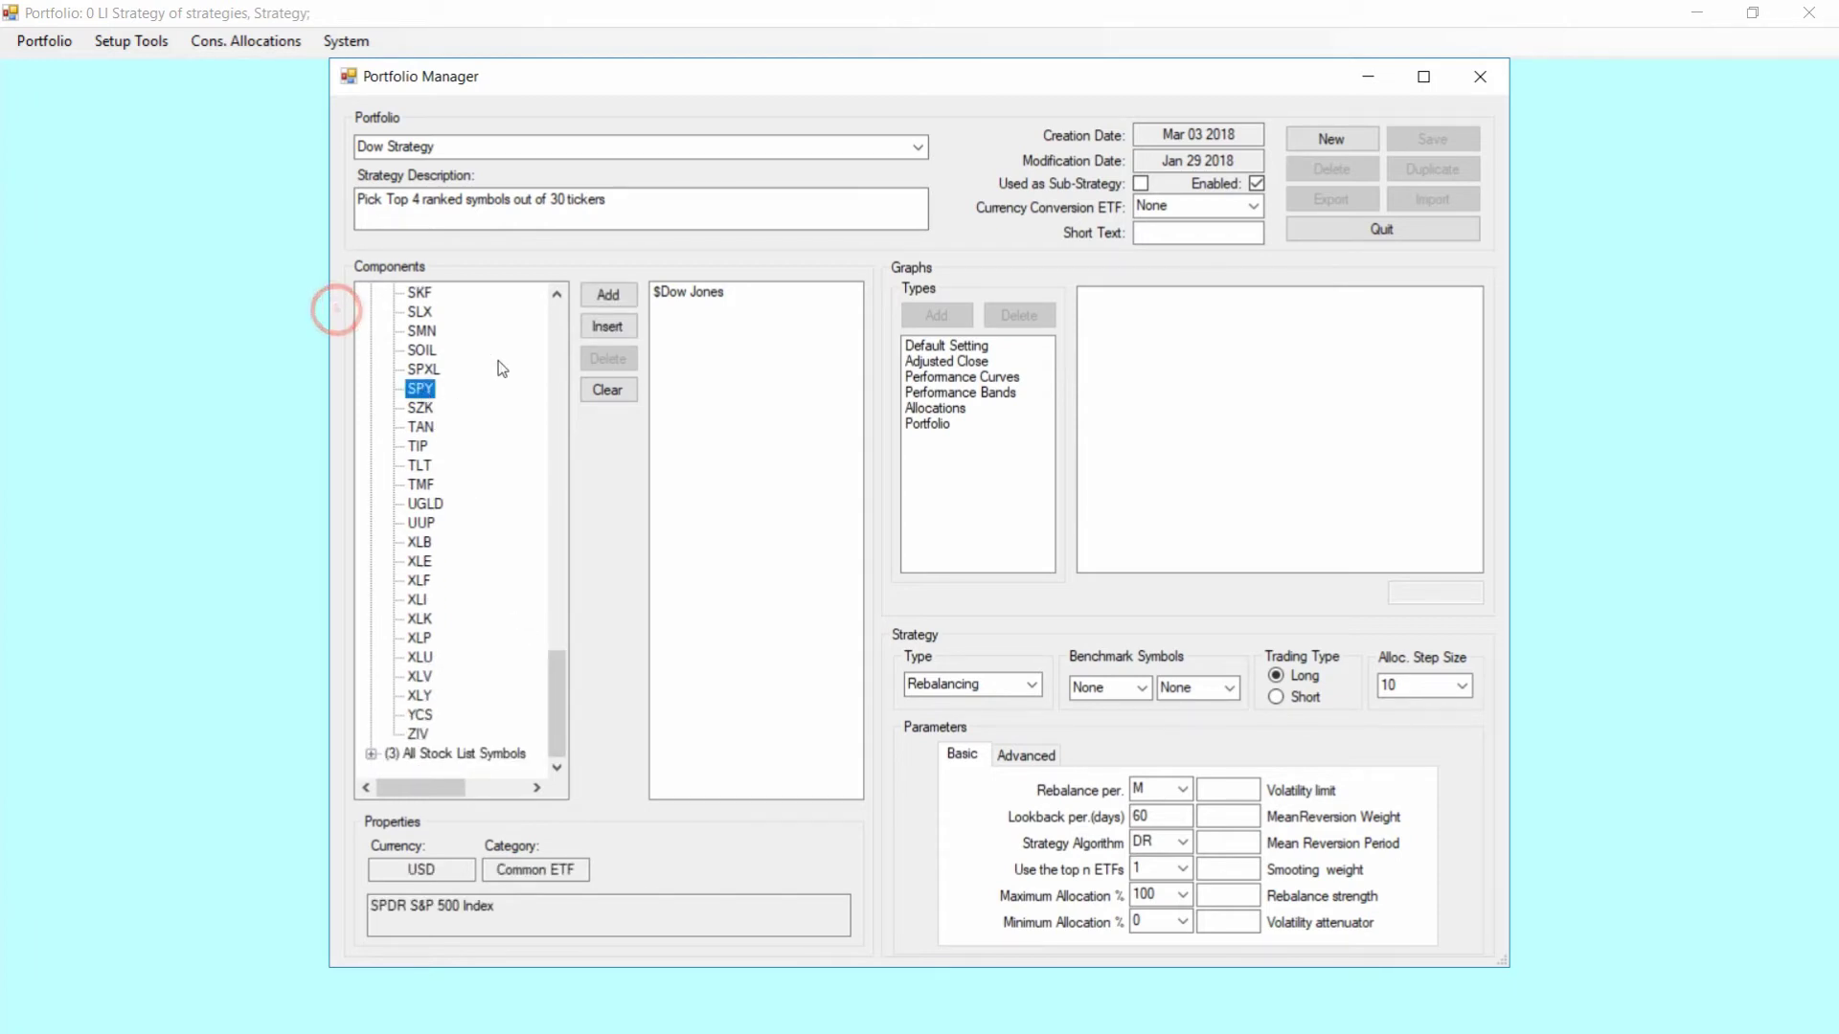
left_click(606, 297)
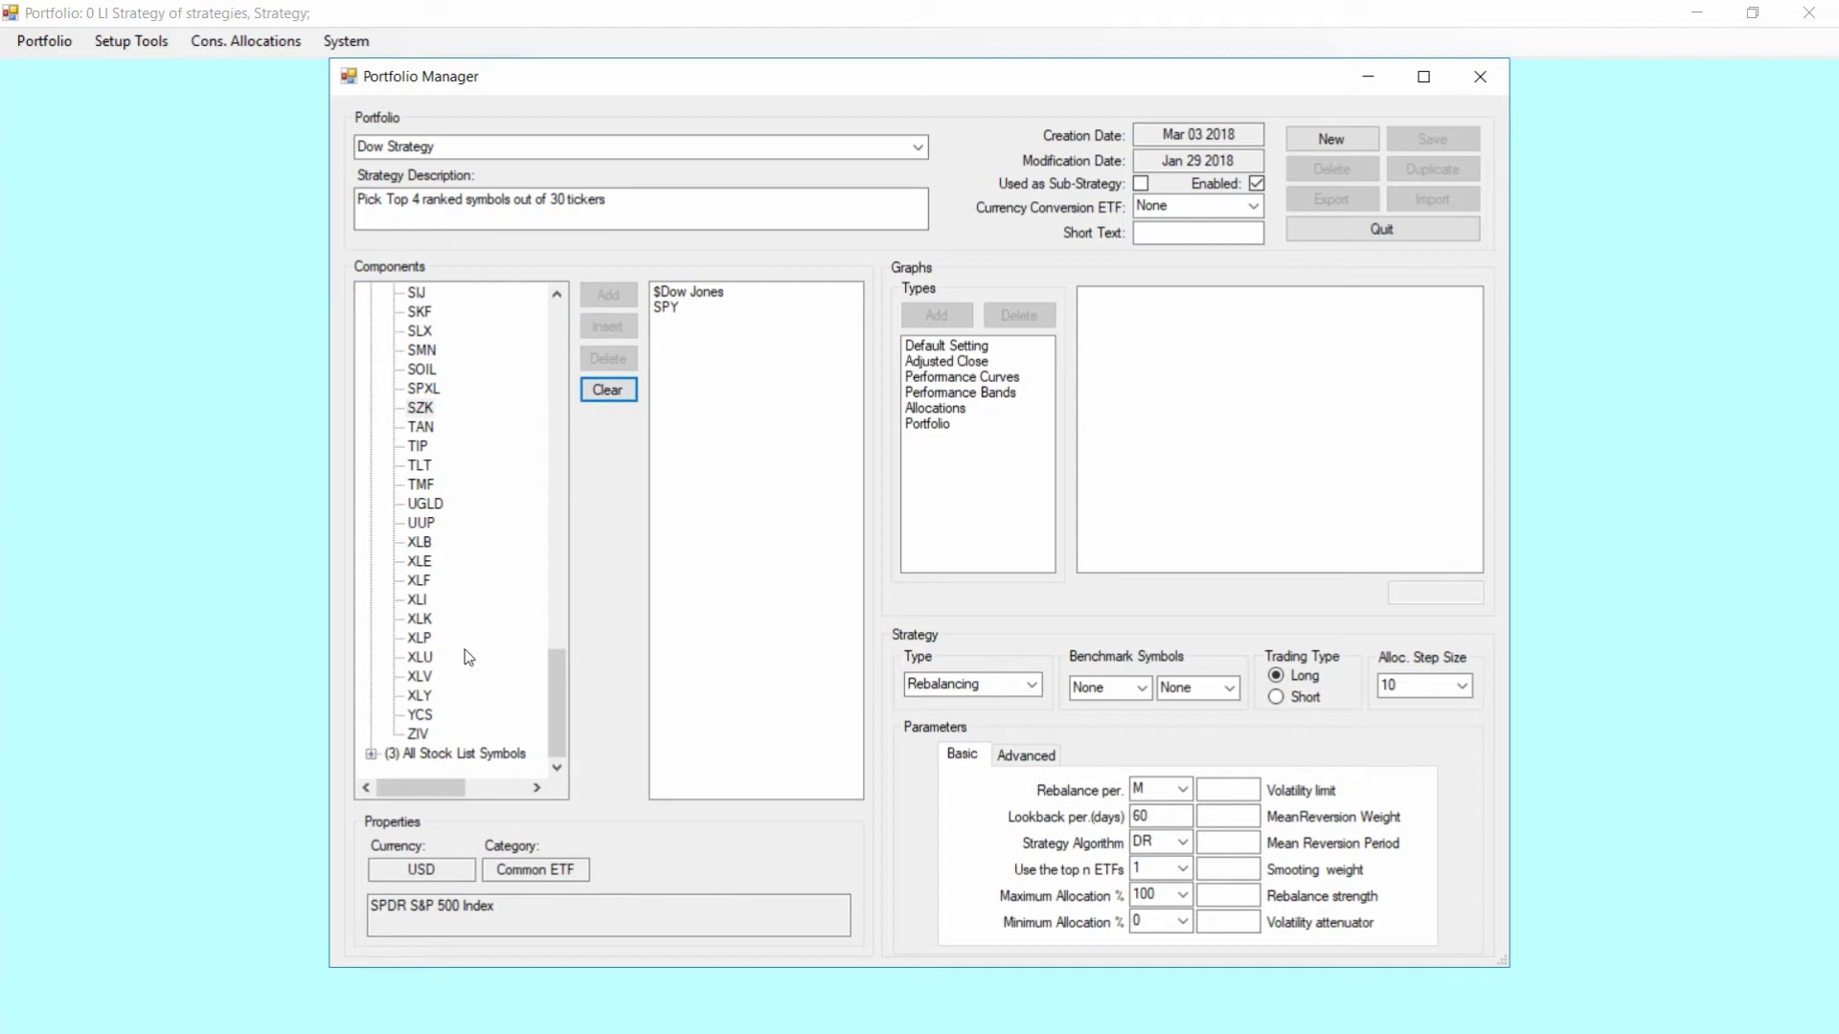
left_click_drag(555, 688, 555, 684)
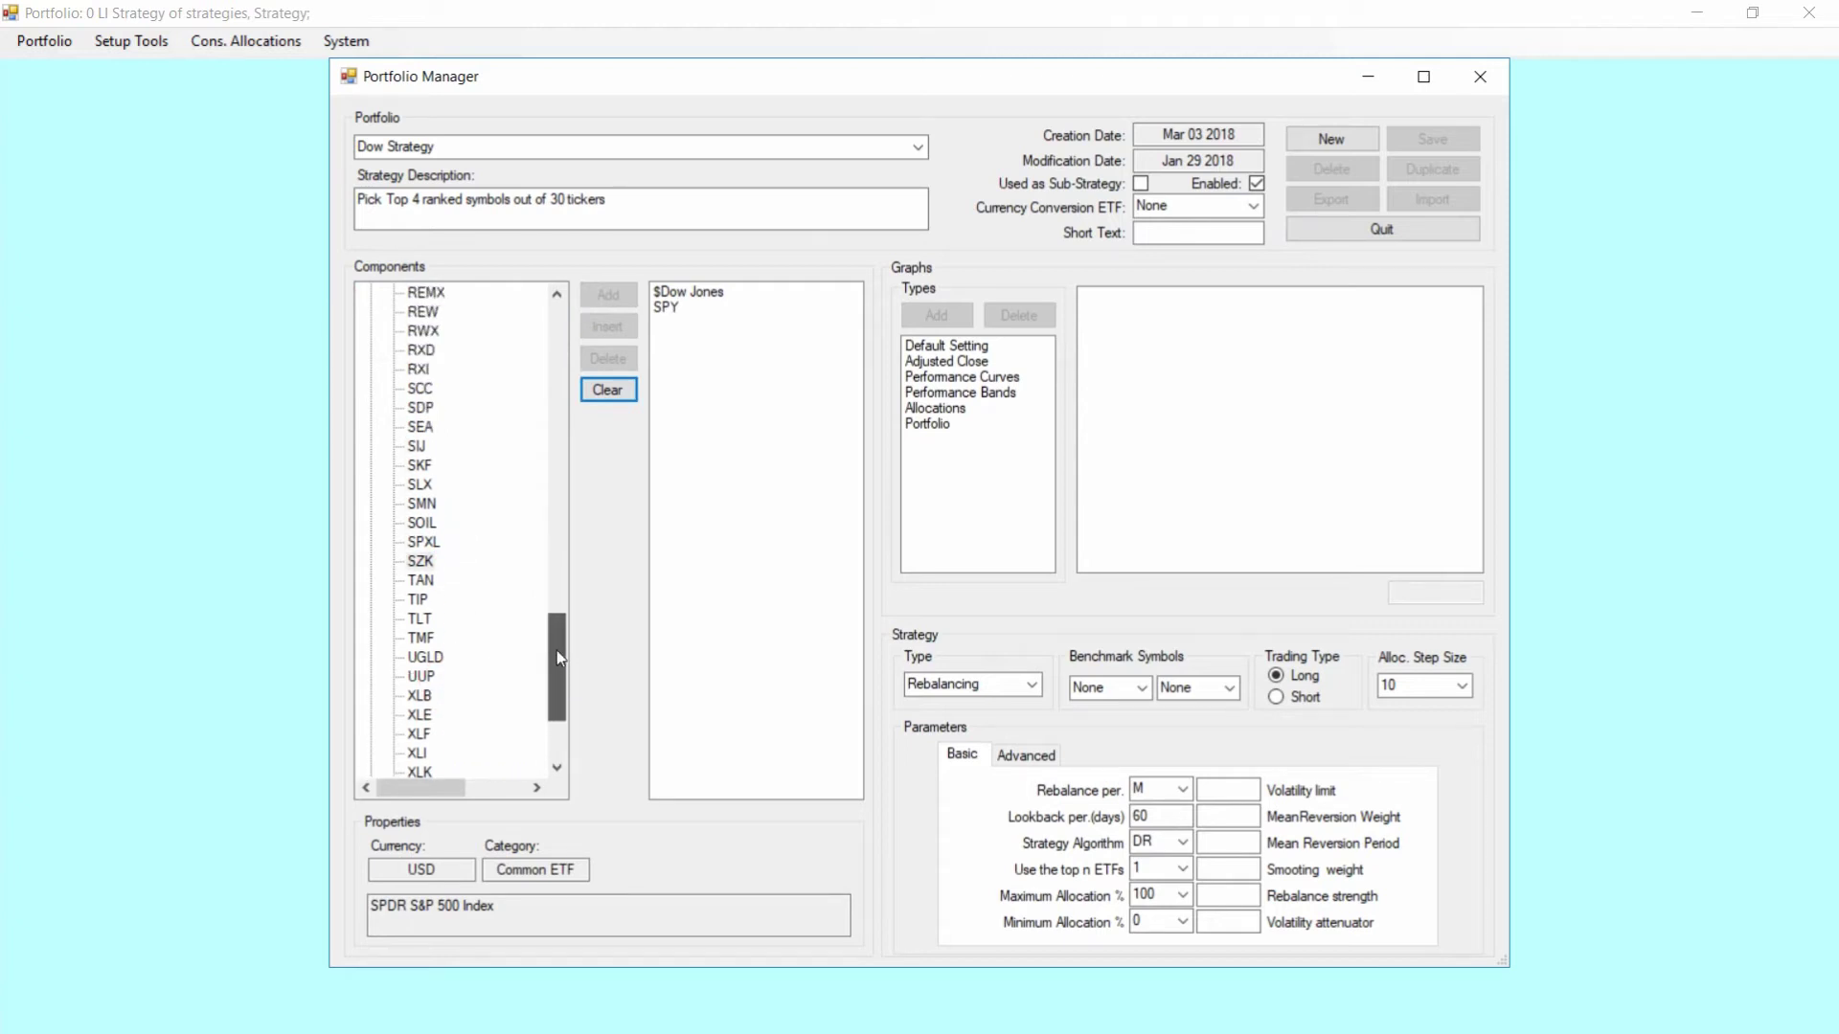
left_click_drag(558, 656, 558, 651)
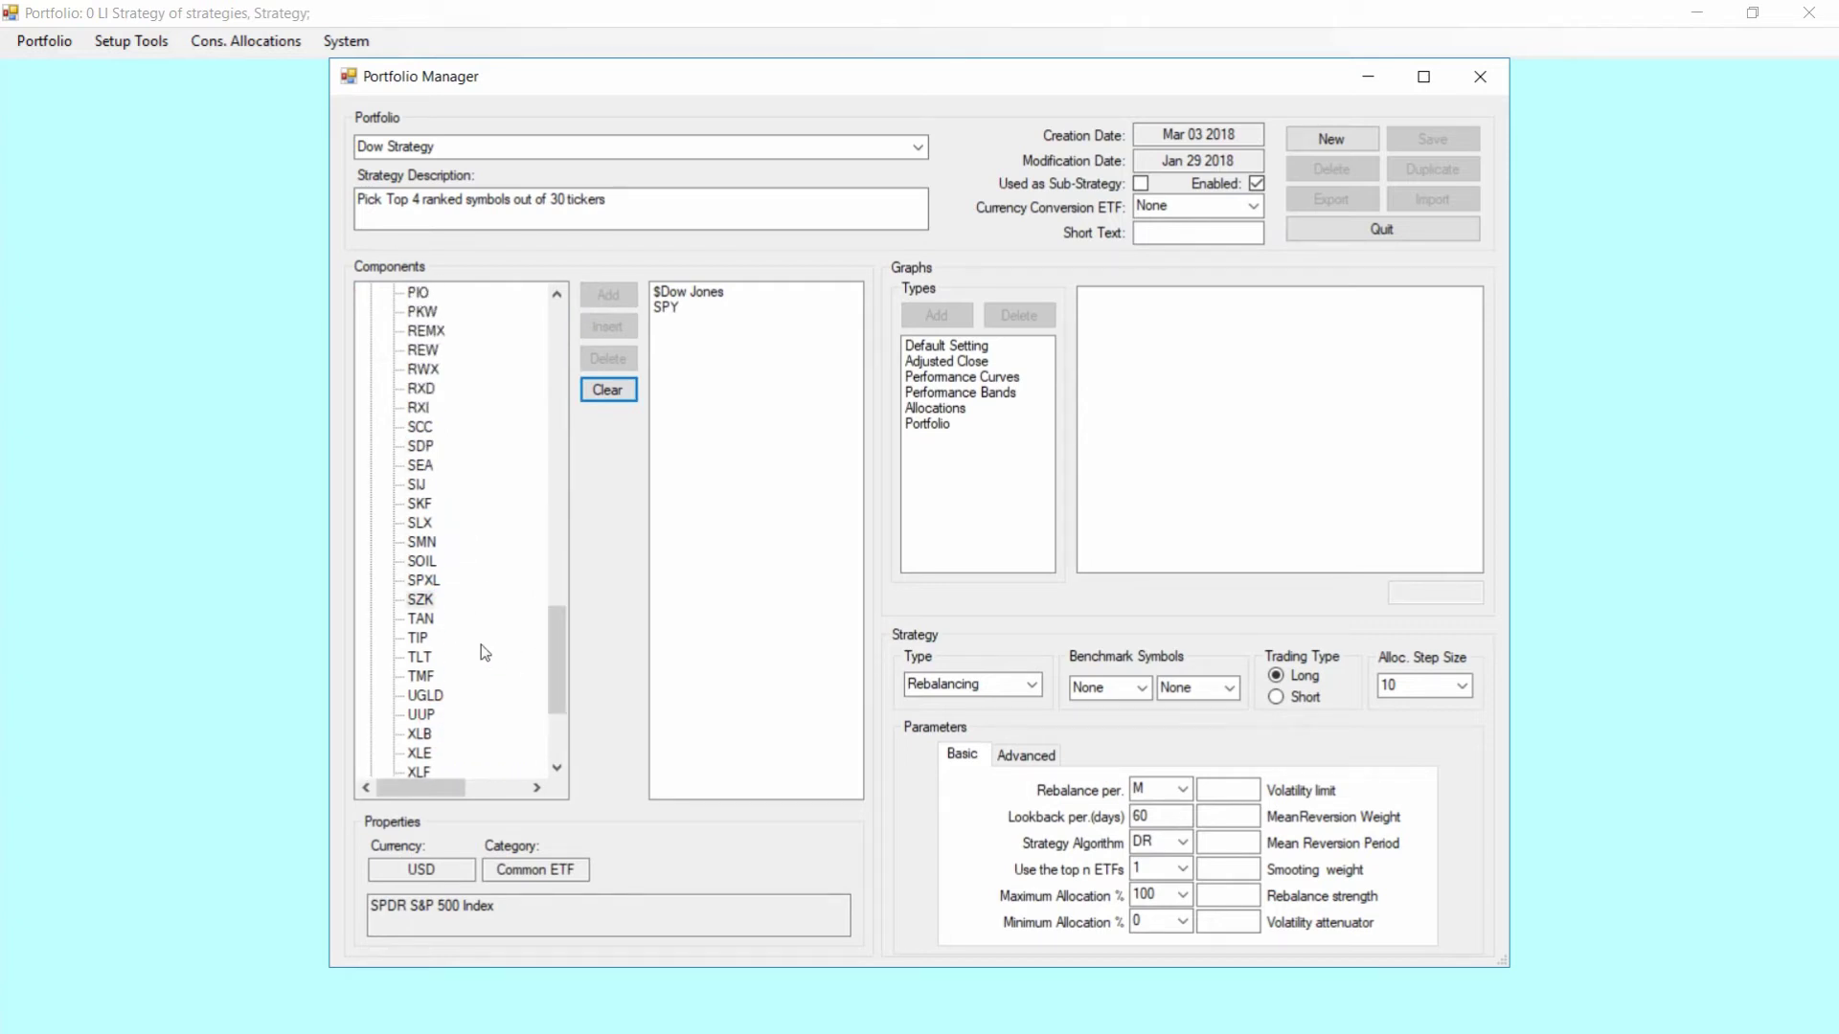
left_click(422, 657)
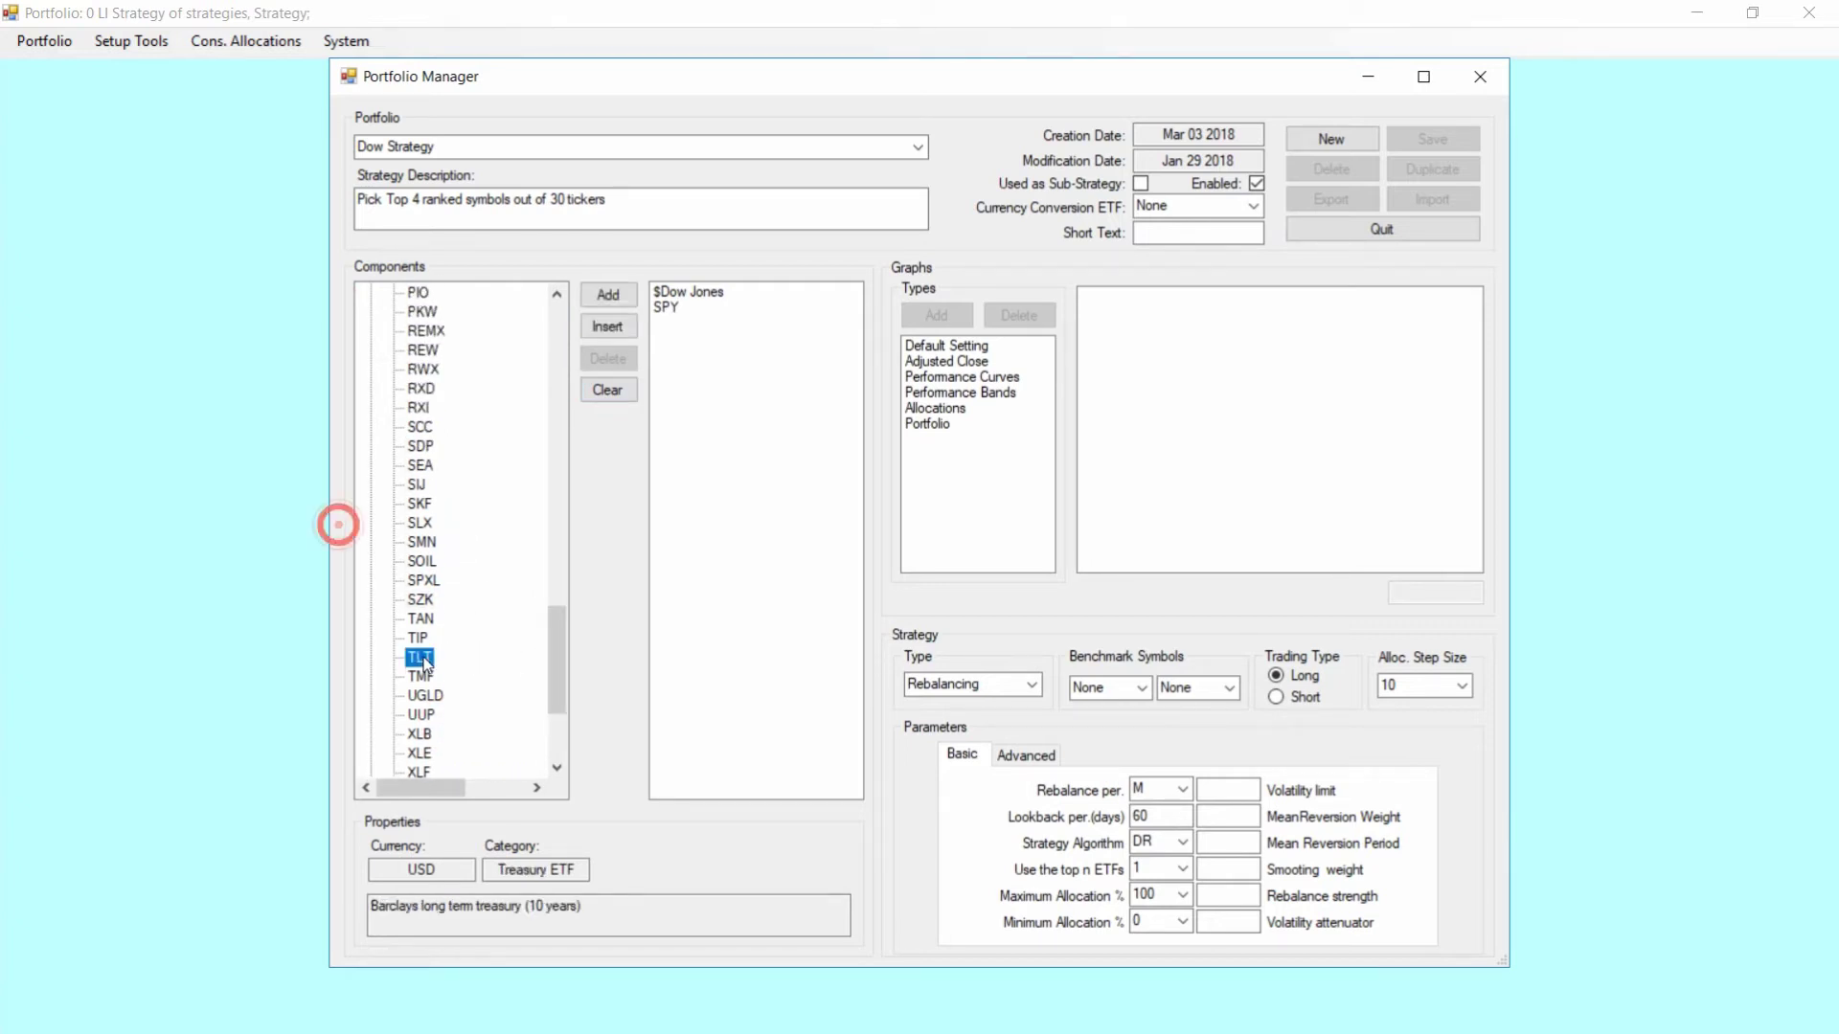
left_click(610, 297)
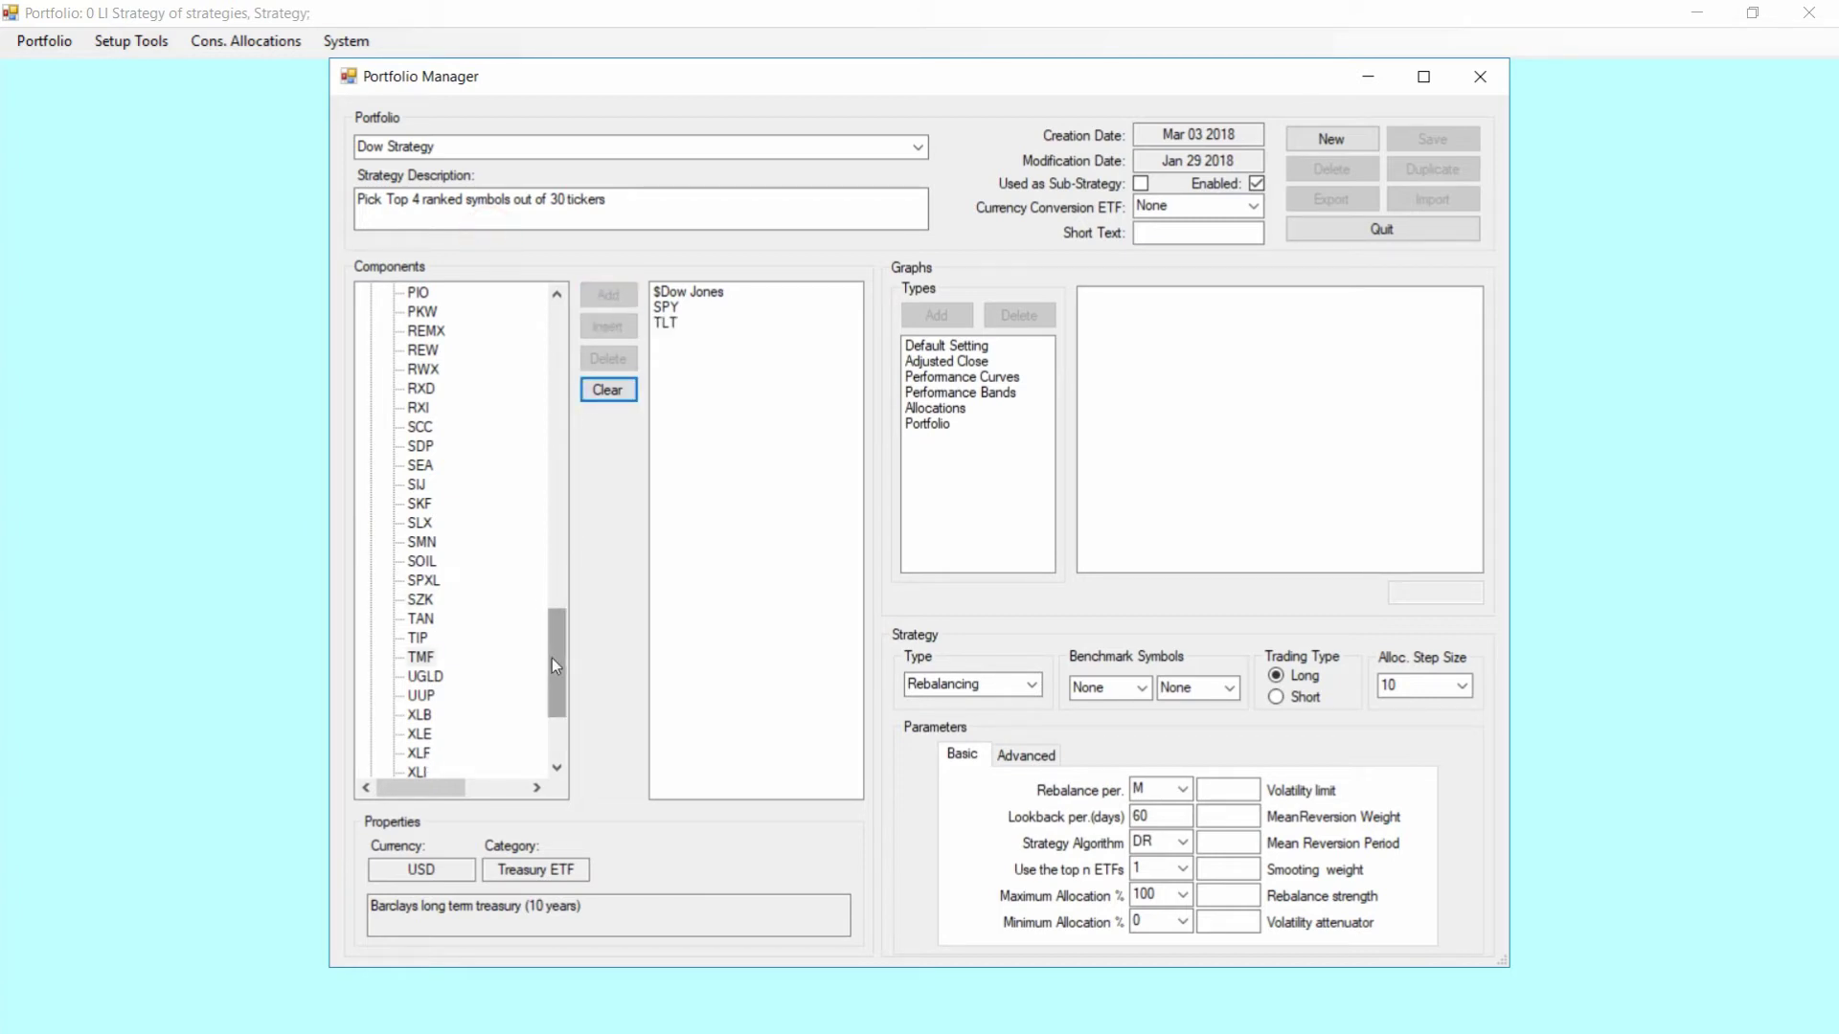
left_click_drag(559, 663, 558, 520)
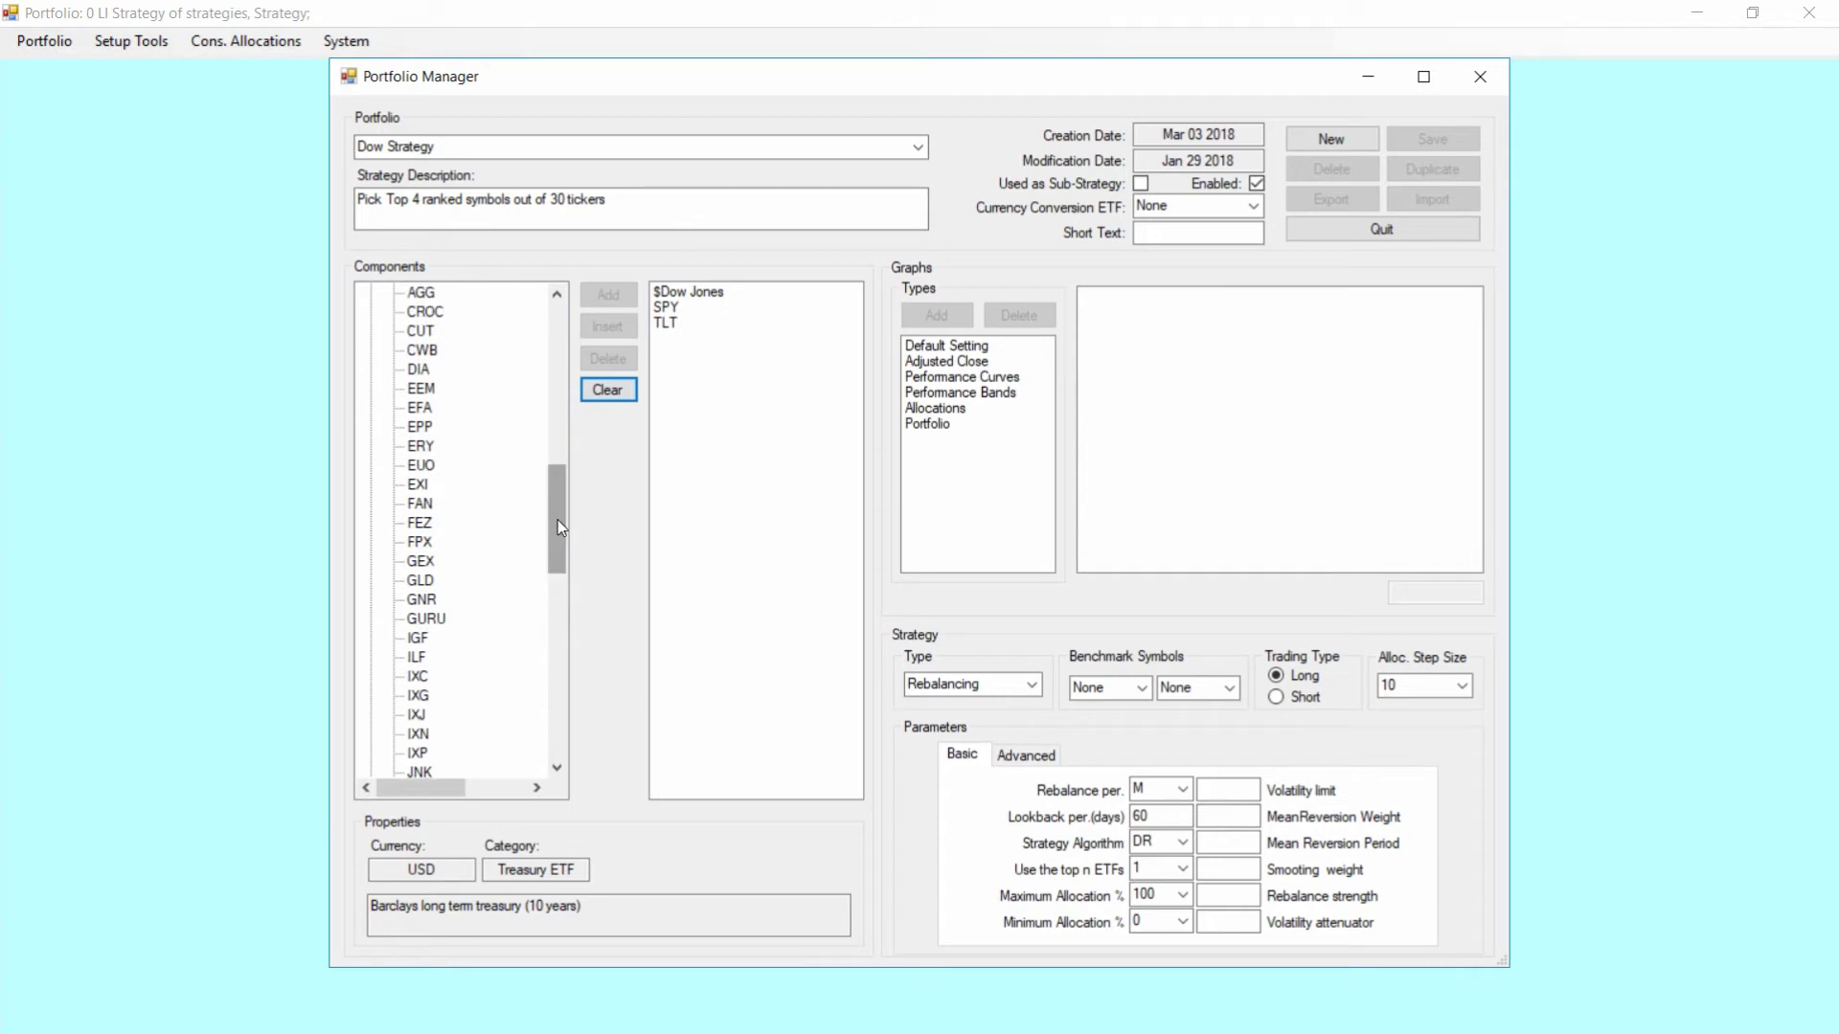
left_click(426, 372)
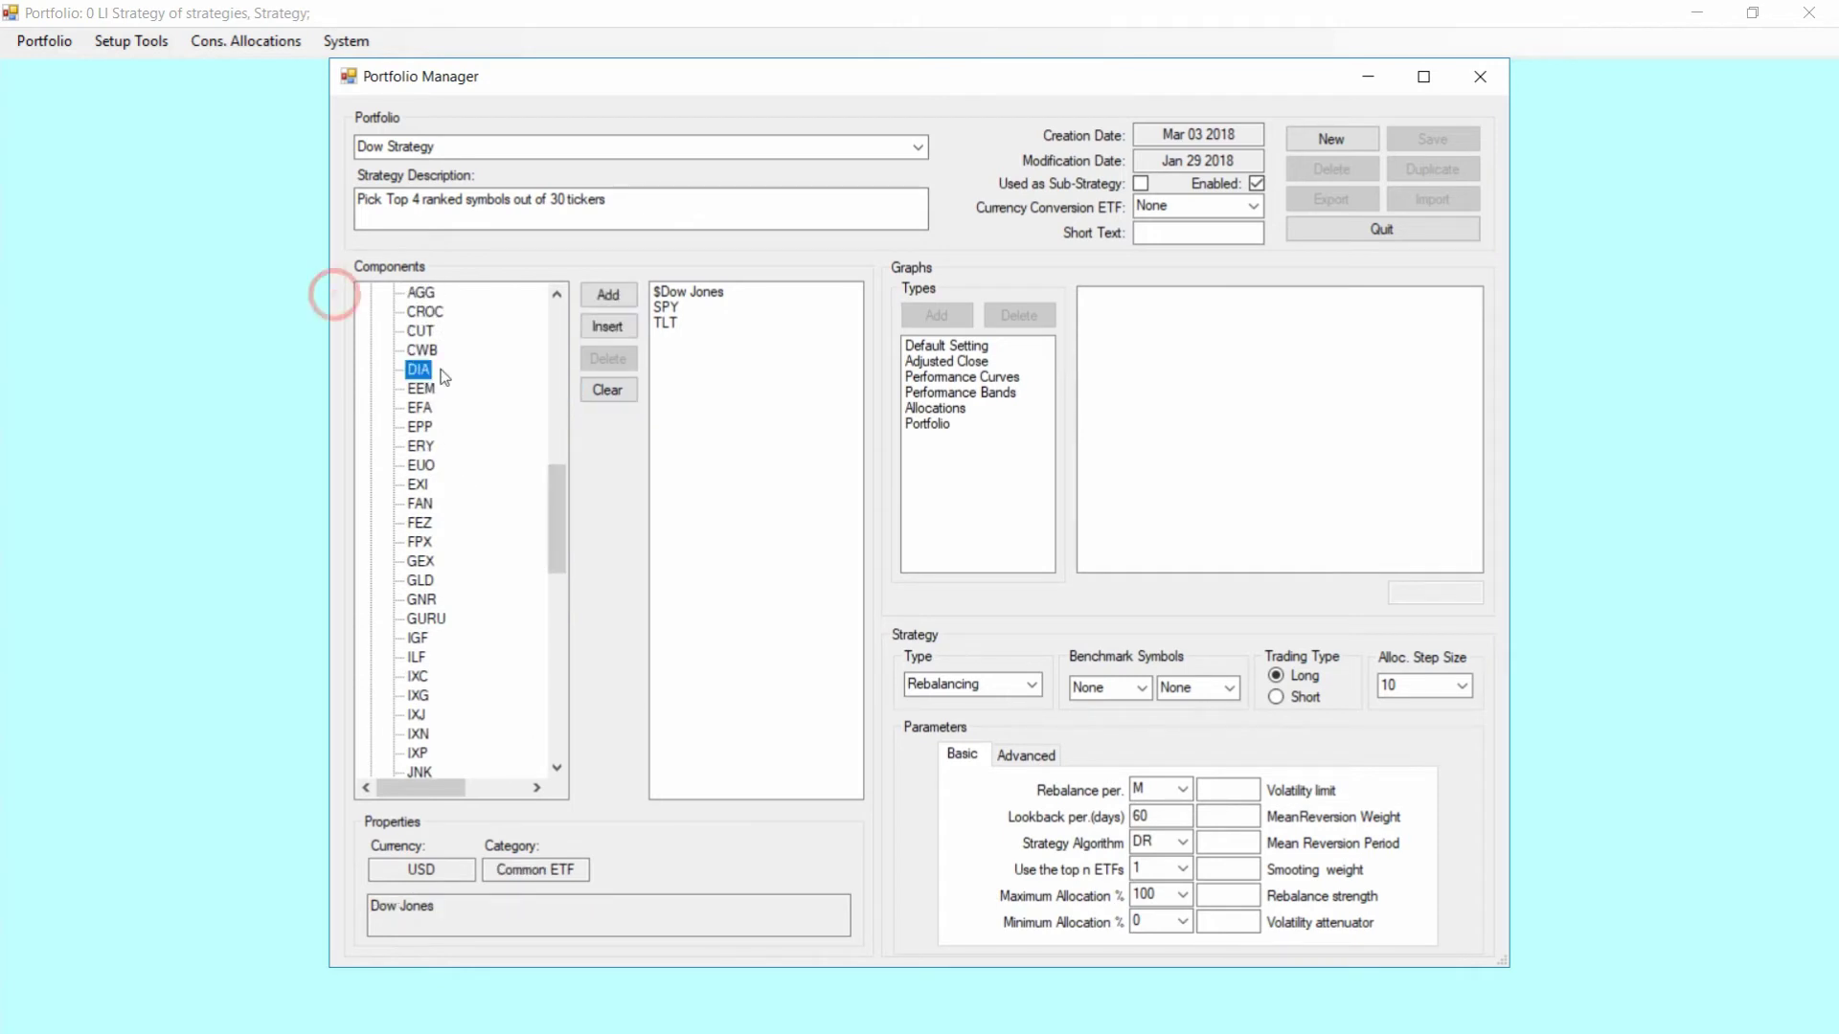
left_click(615, 297)
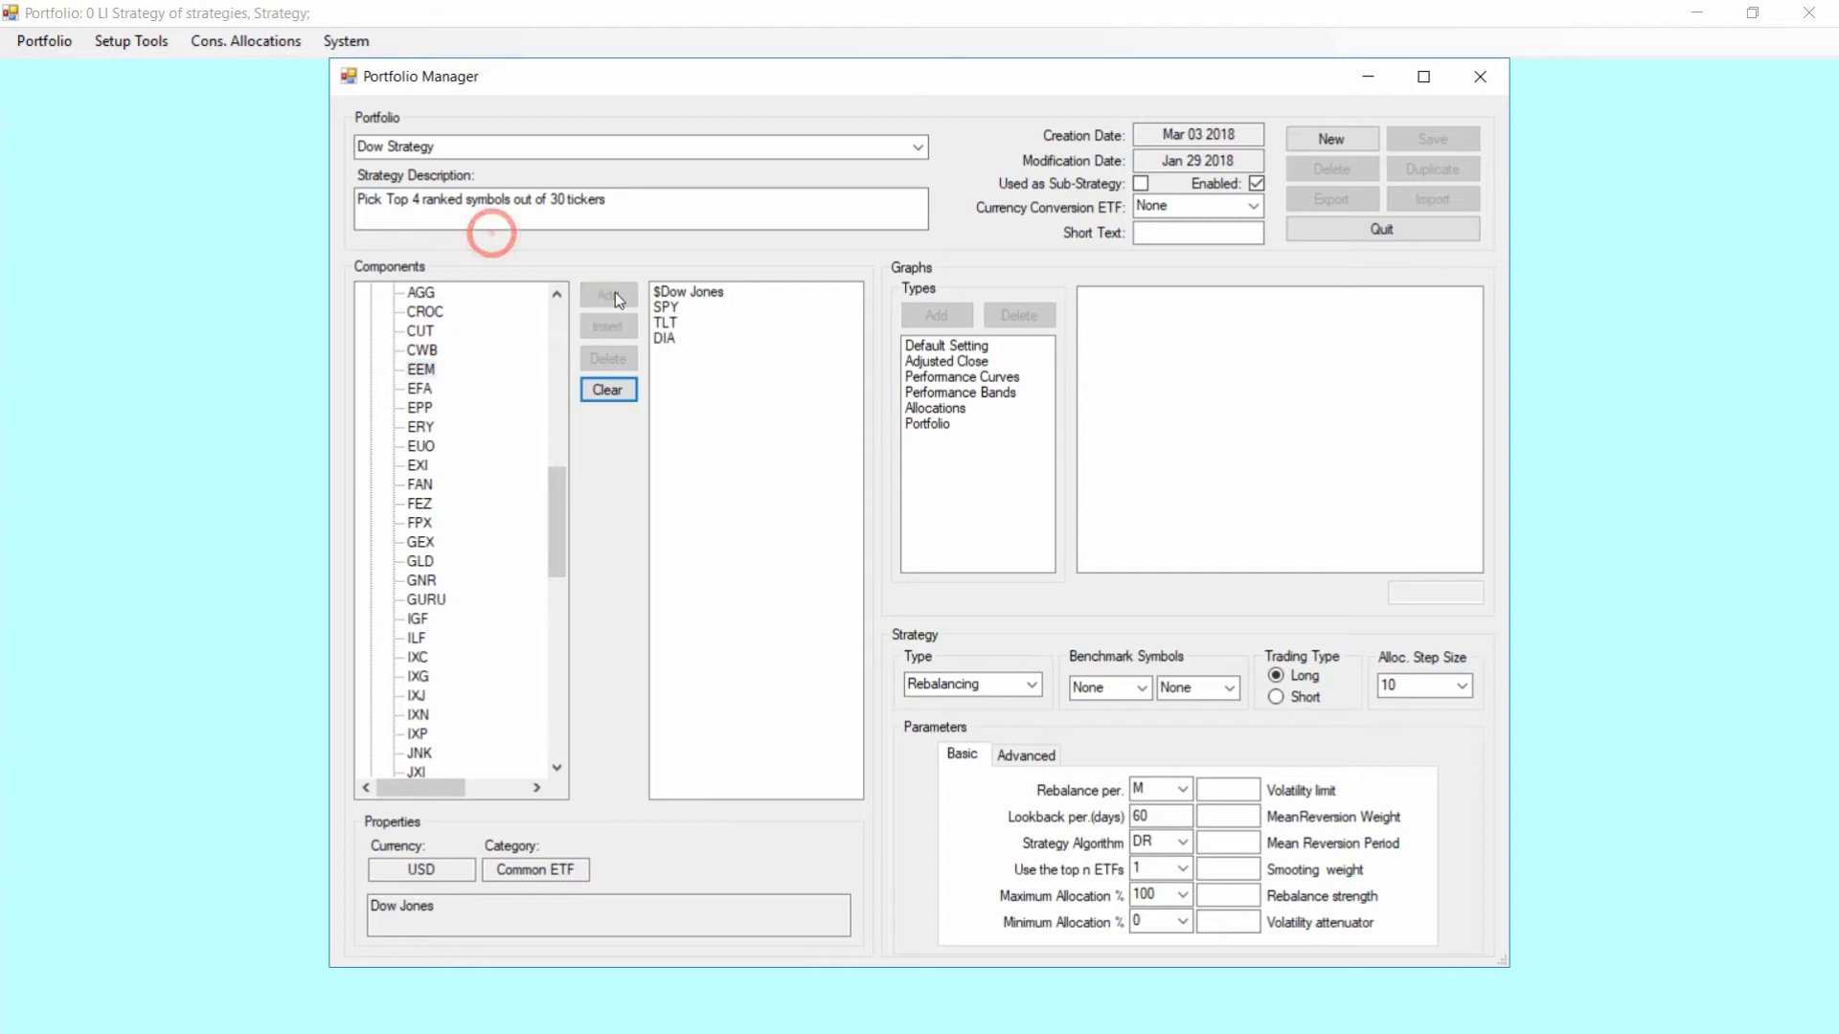
Review the SPY, TLT and DIA component entries and select the Default Setting graph type
left_click(664, 307)
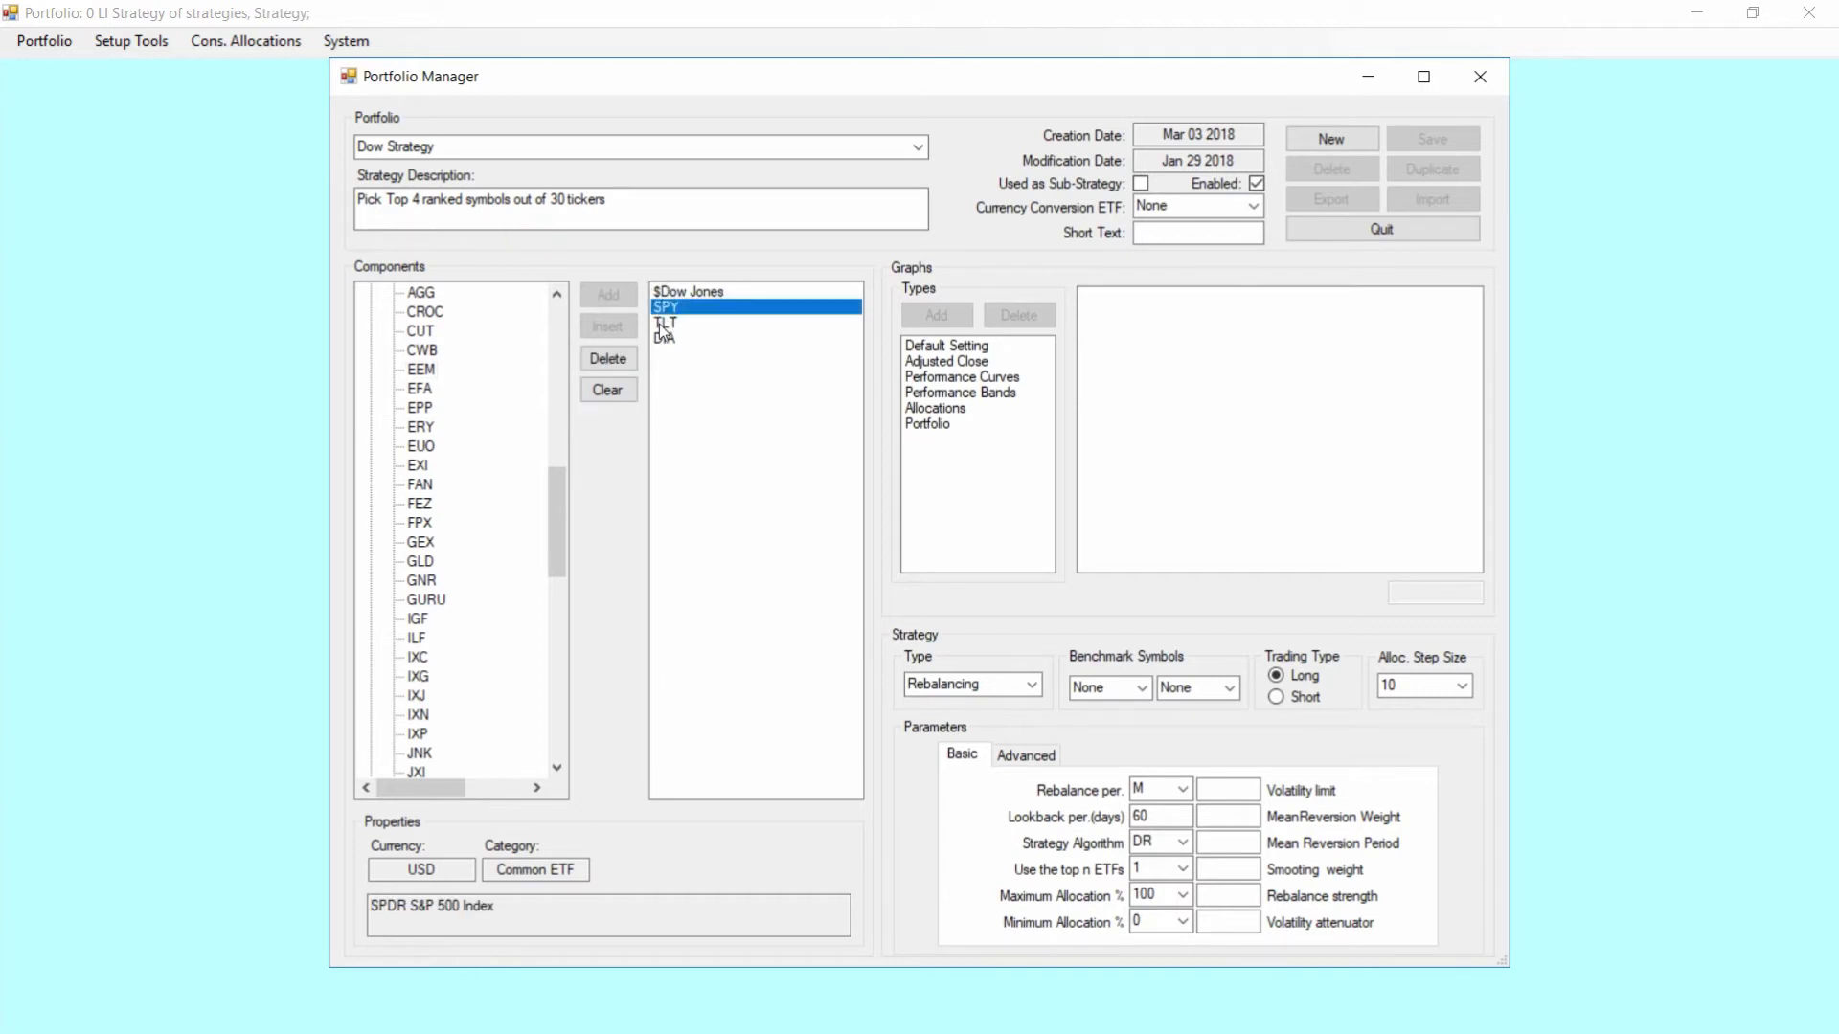
left_click(663, 322)
left_click(663, 335)
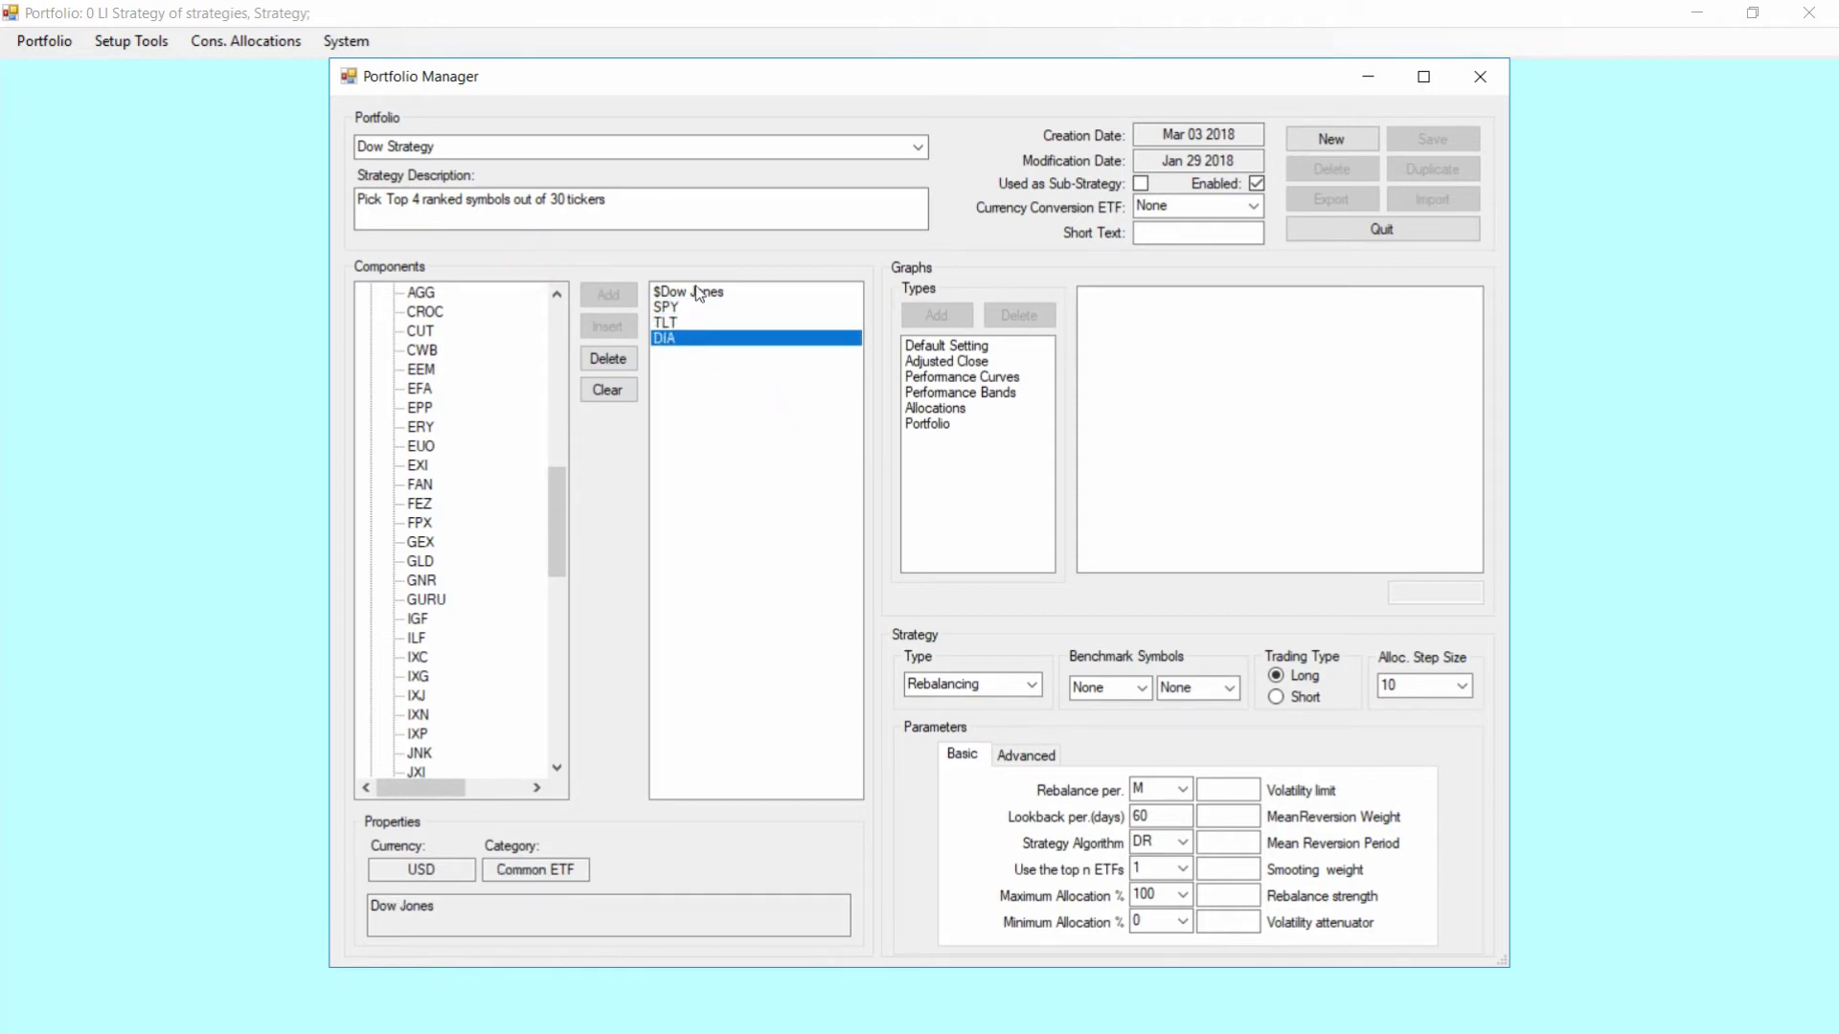
left_click(928, 344)
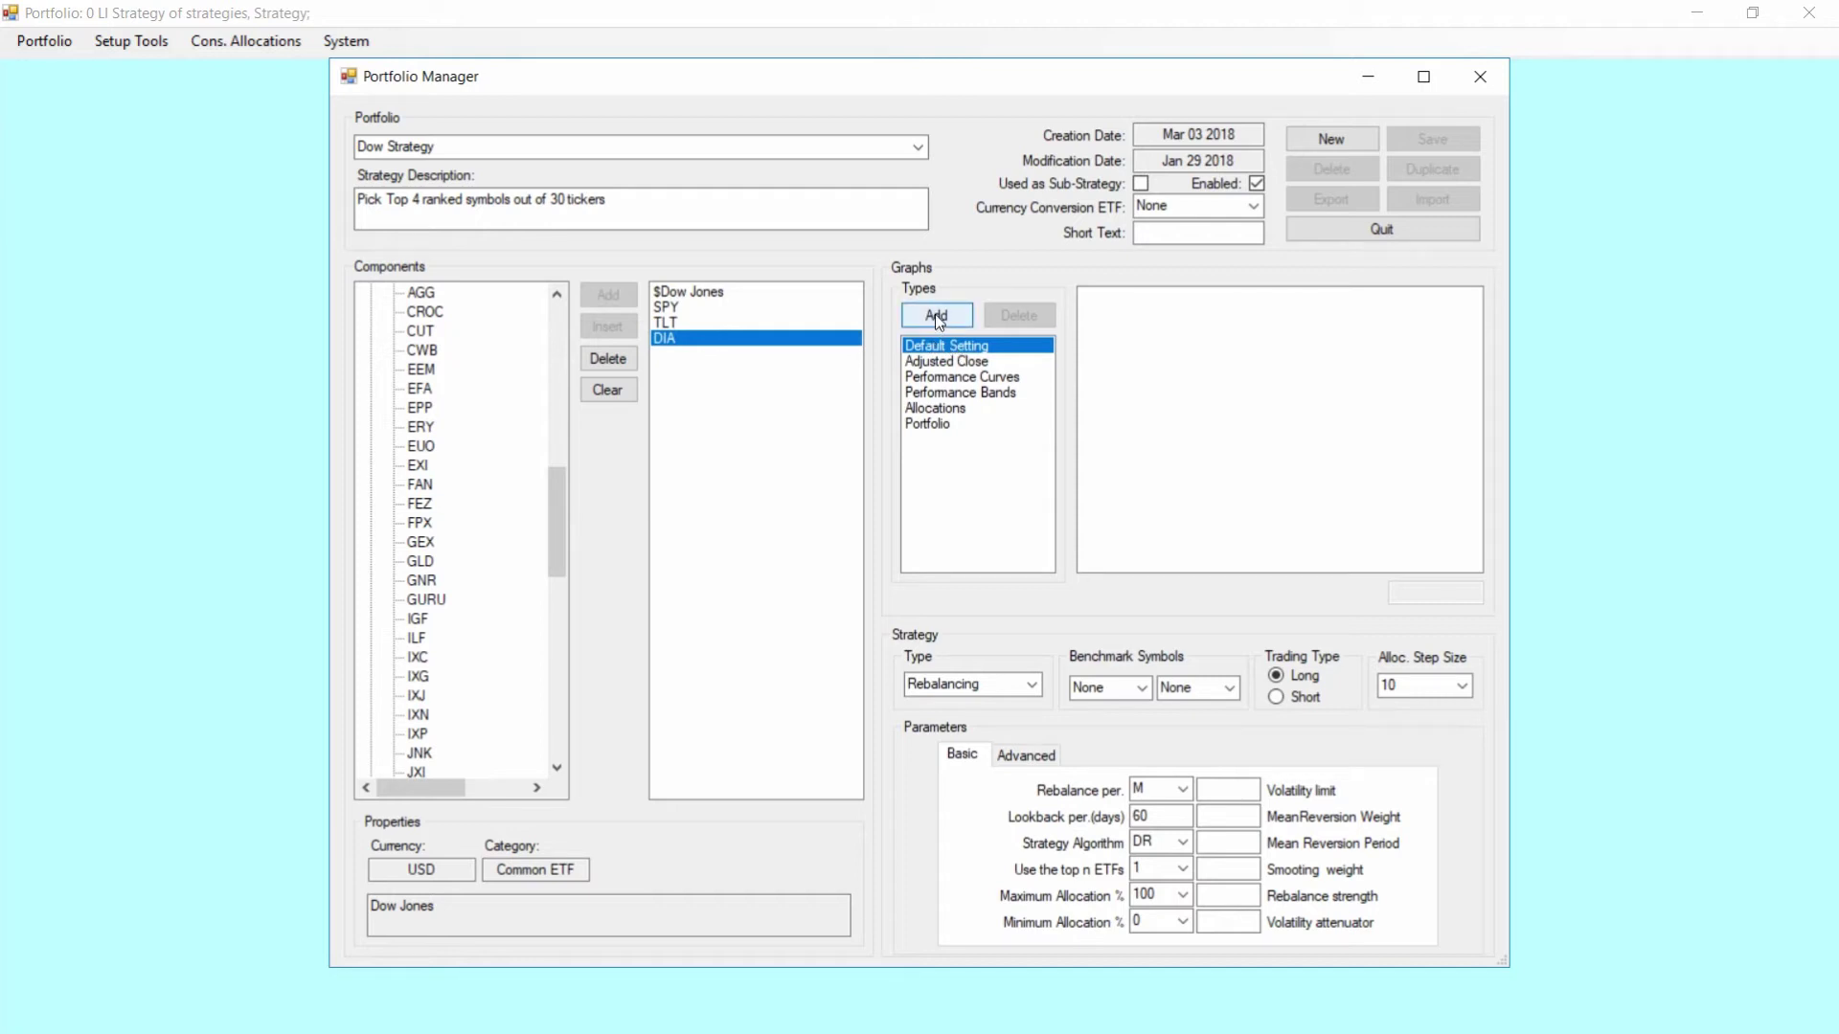
Add the Default Setting graphs and expand the Portfolio graph's Components list
left_click(935, 316)
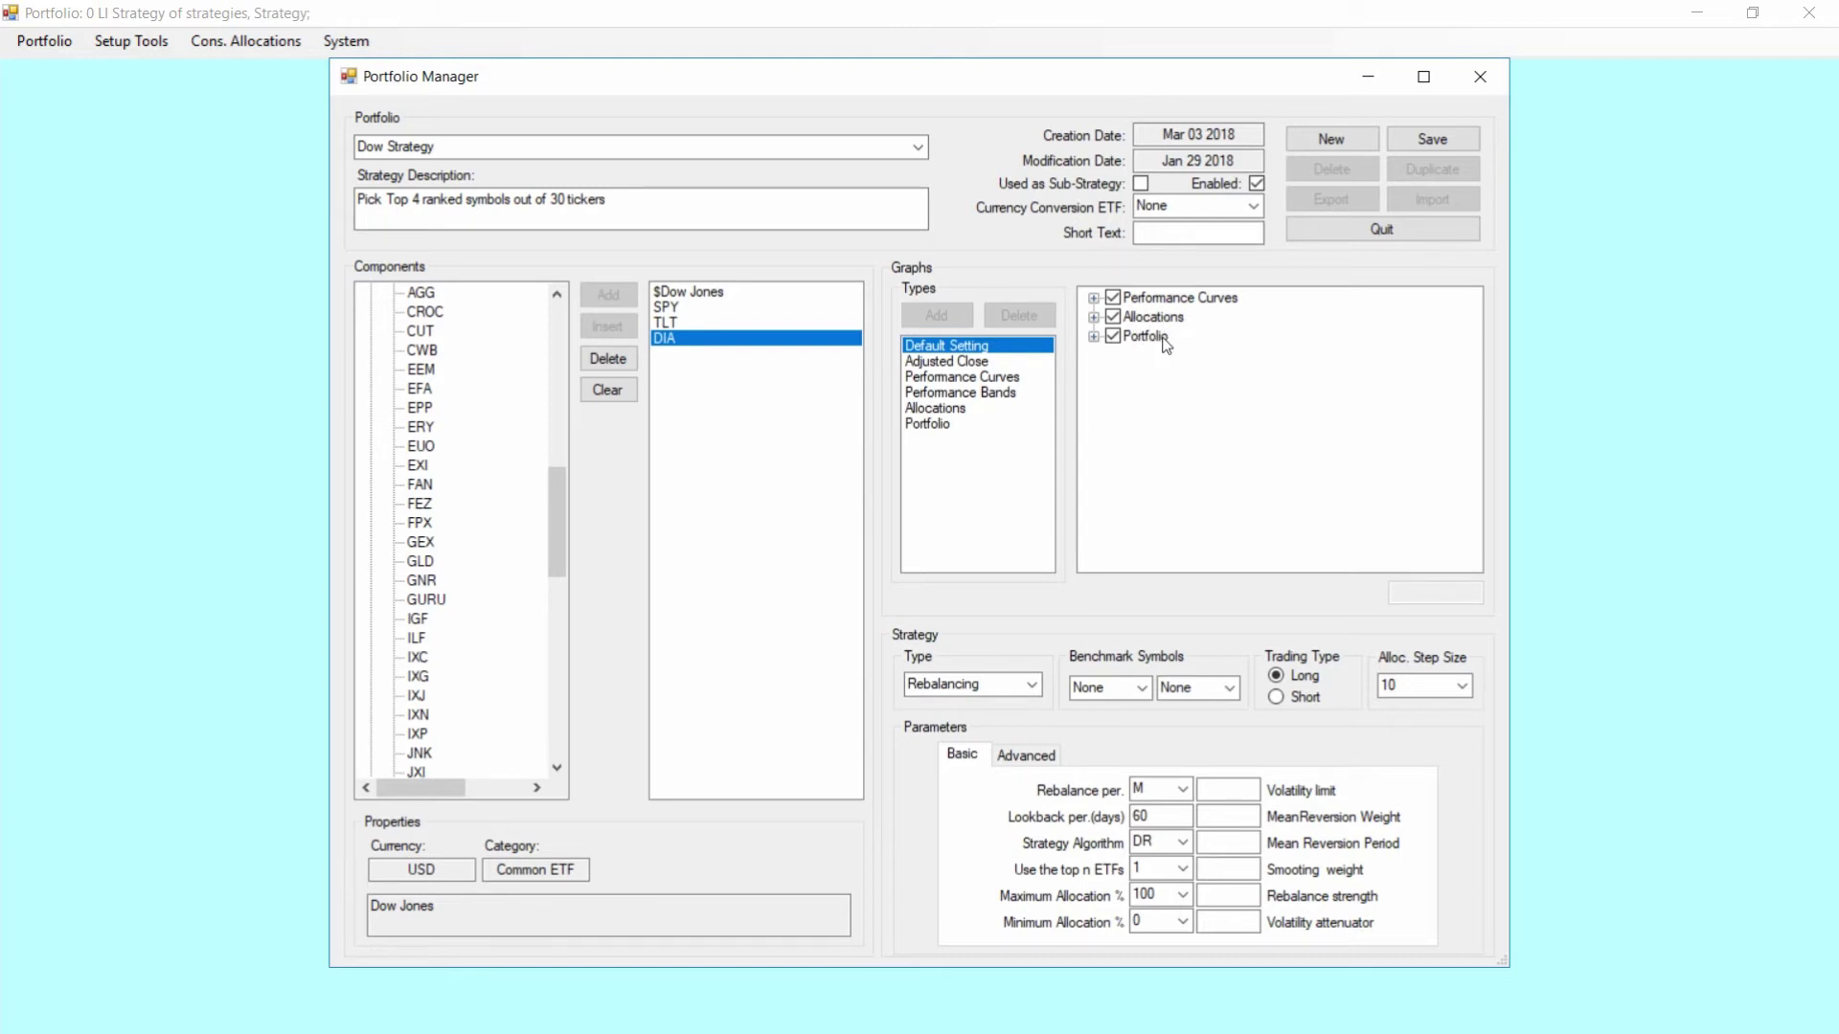
left_click(1094, 338)
left_click(1115, 357)
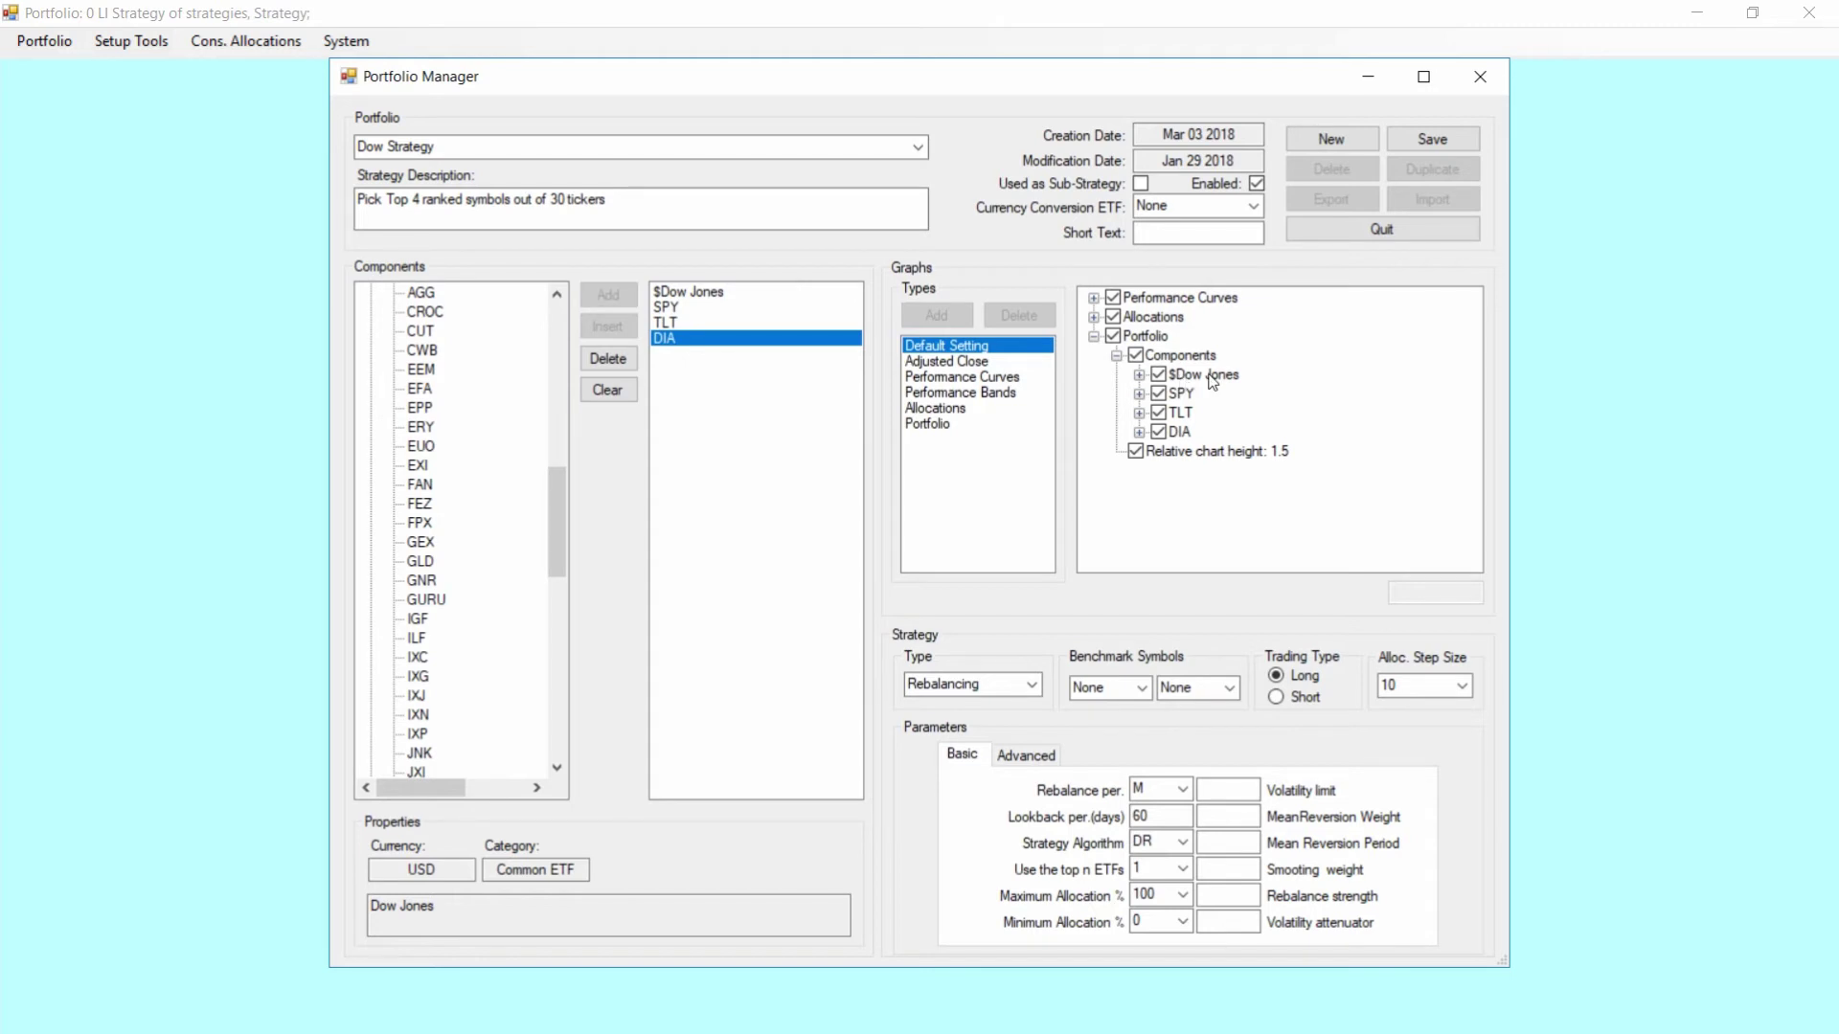
Uncheck SPY, TLT and DIA so the Portfolio graph plots only $Dow Jones
left_click(1158, 394)
left_click(1159, 413)
left_click(1158, 432)
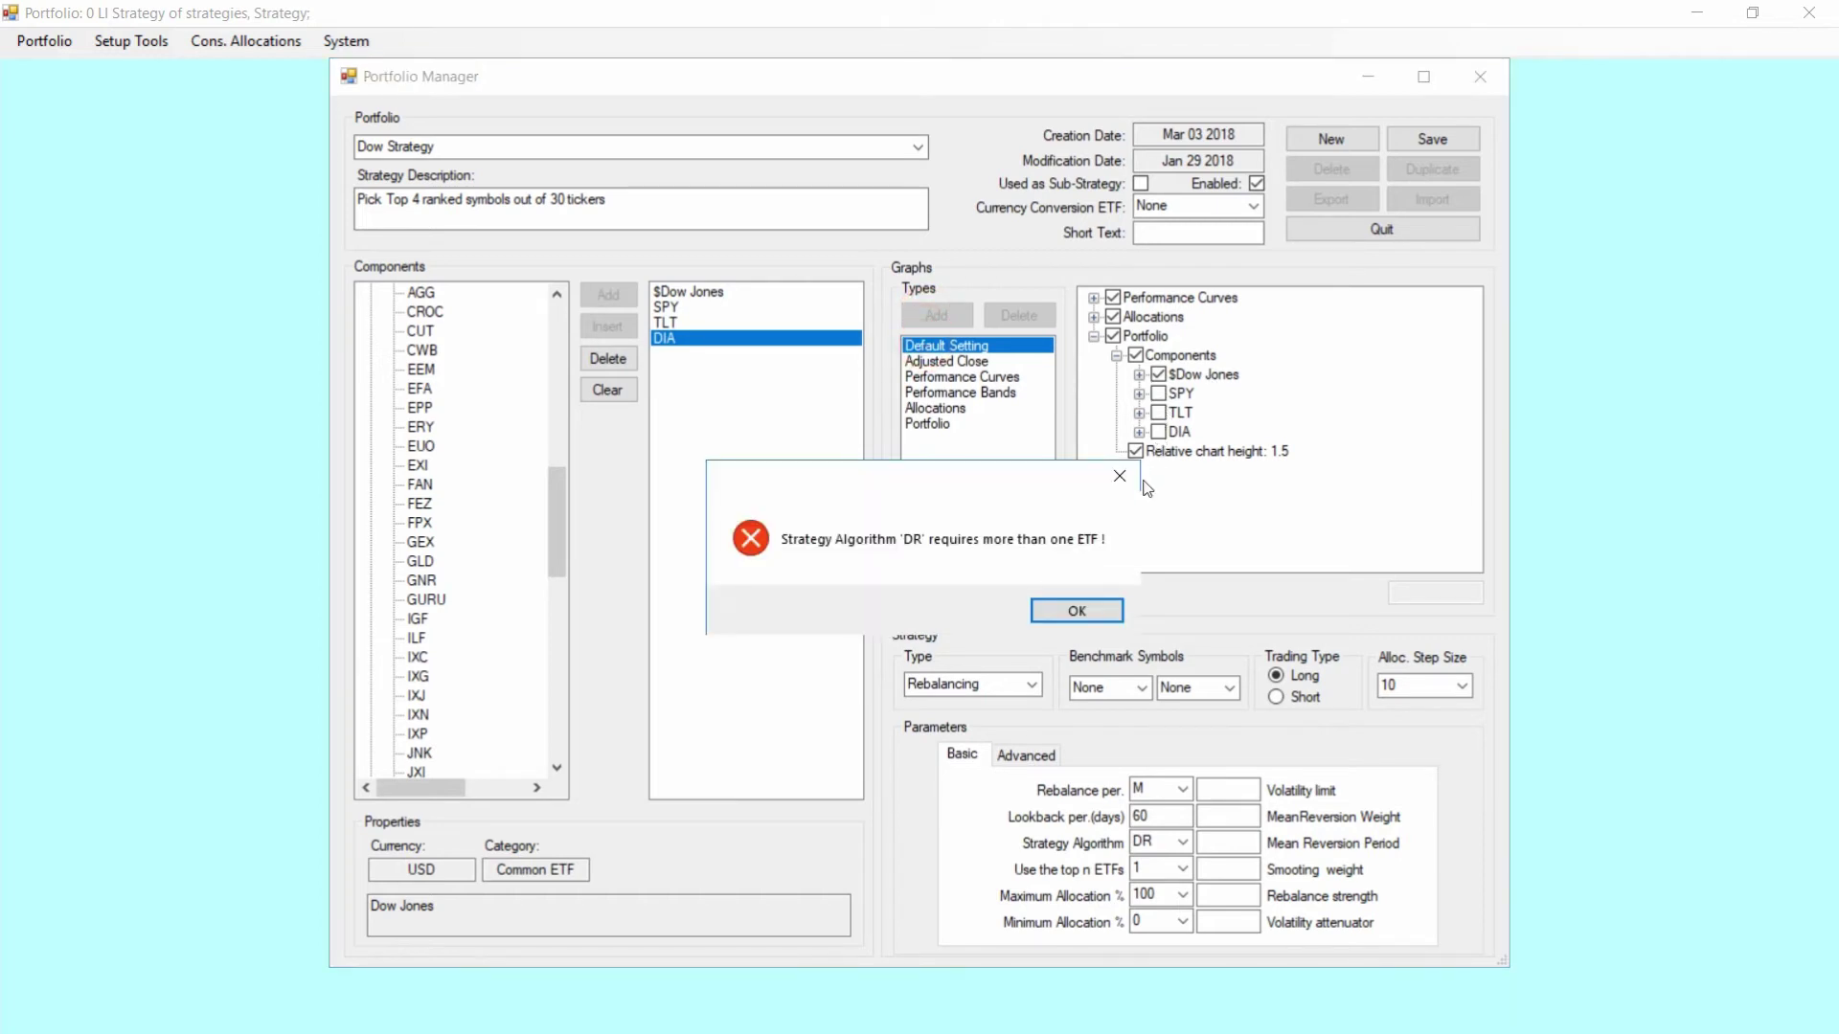
Dismiss the one-ETF algorithm error and switch the strategy algorithm to SR
left_click(1079, 609)
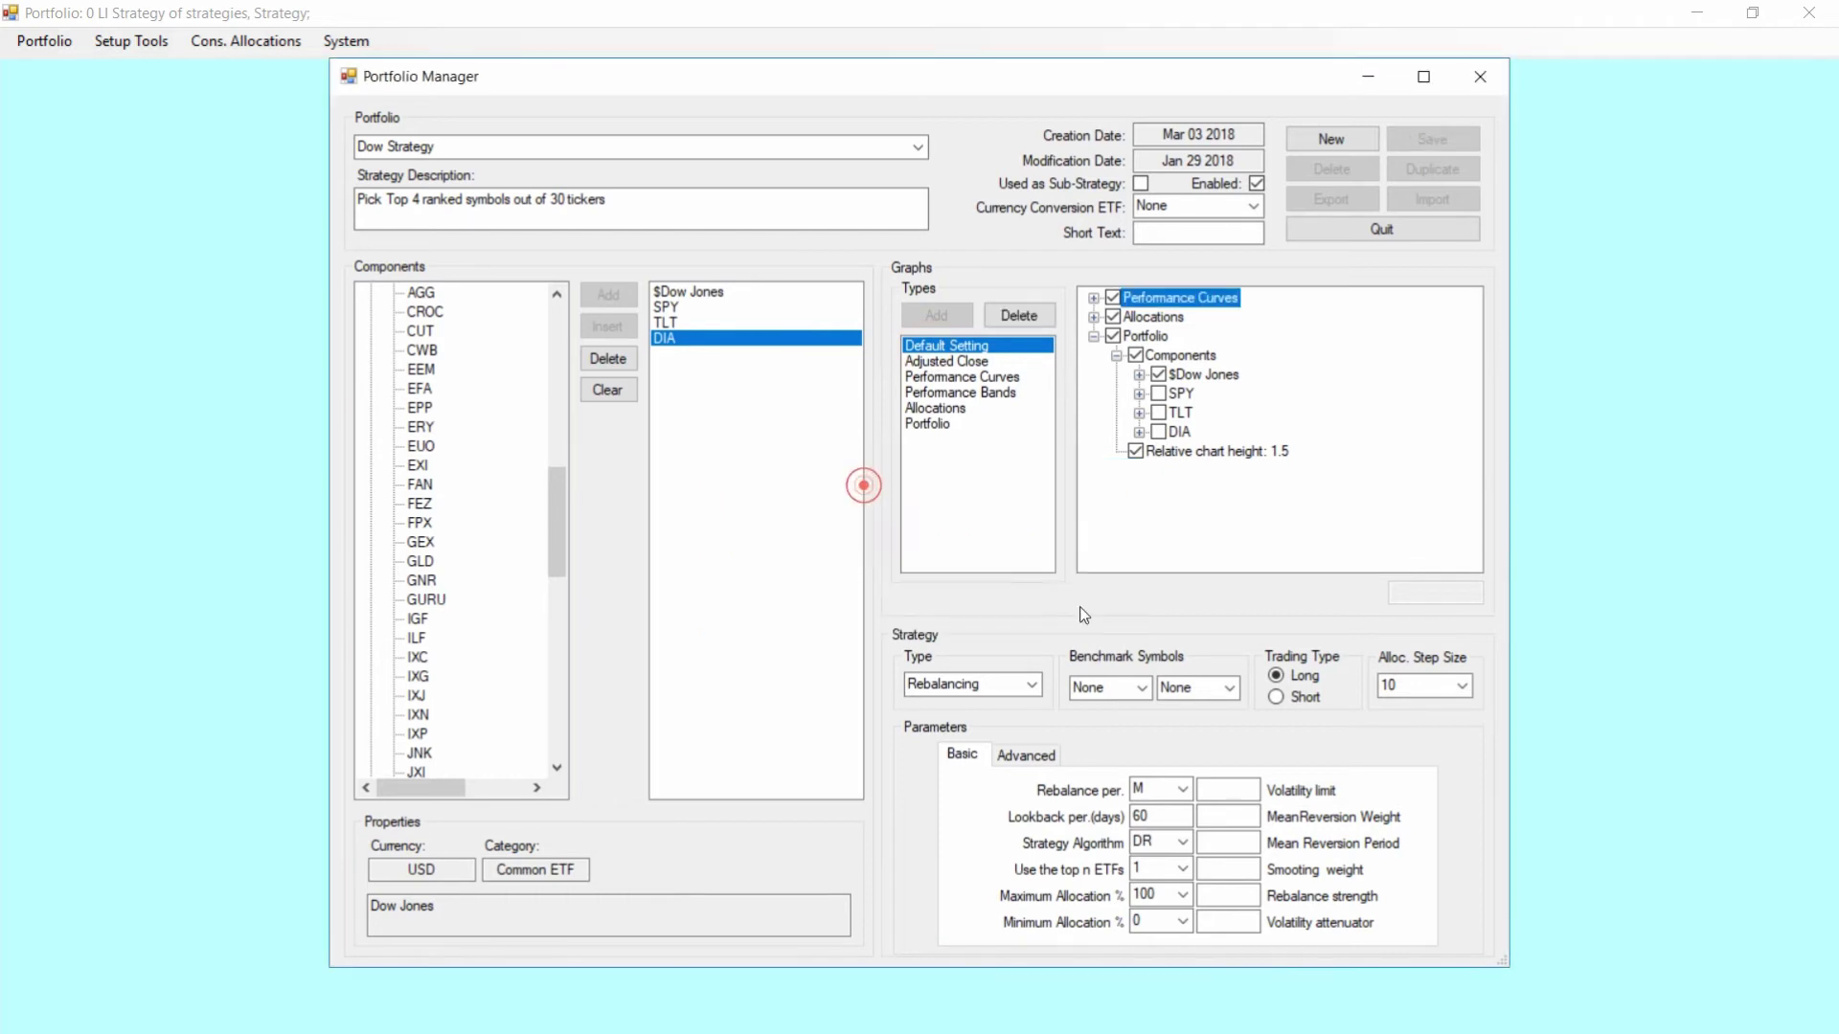
left_click(1185, 845)
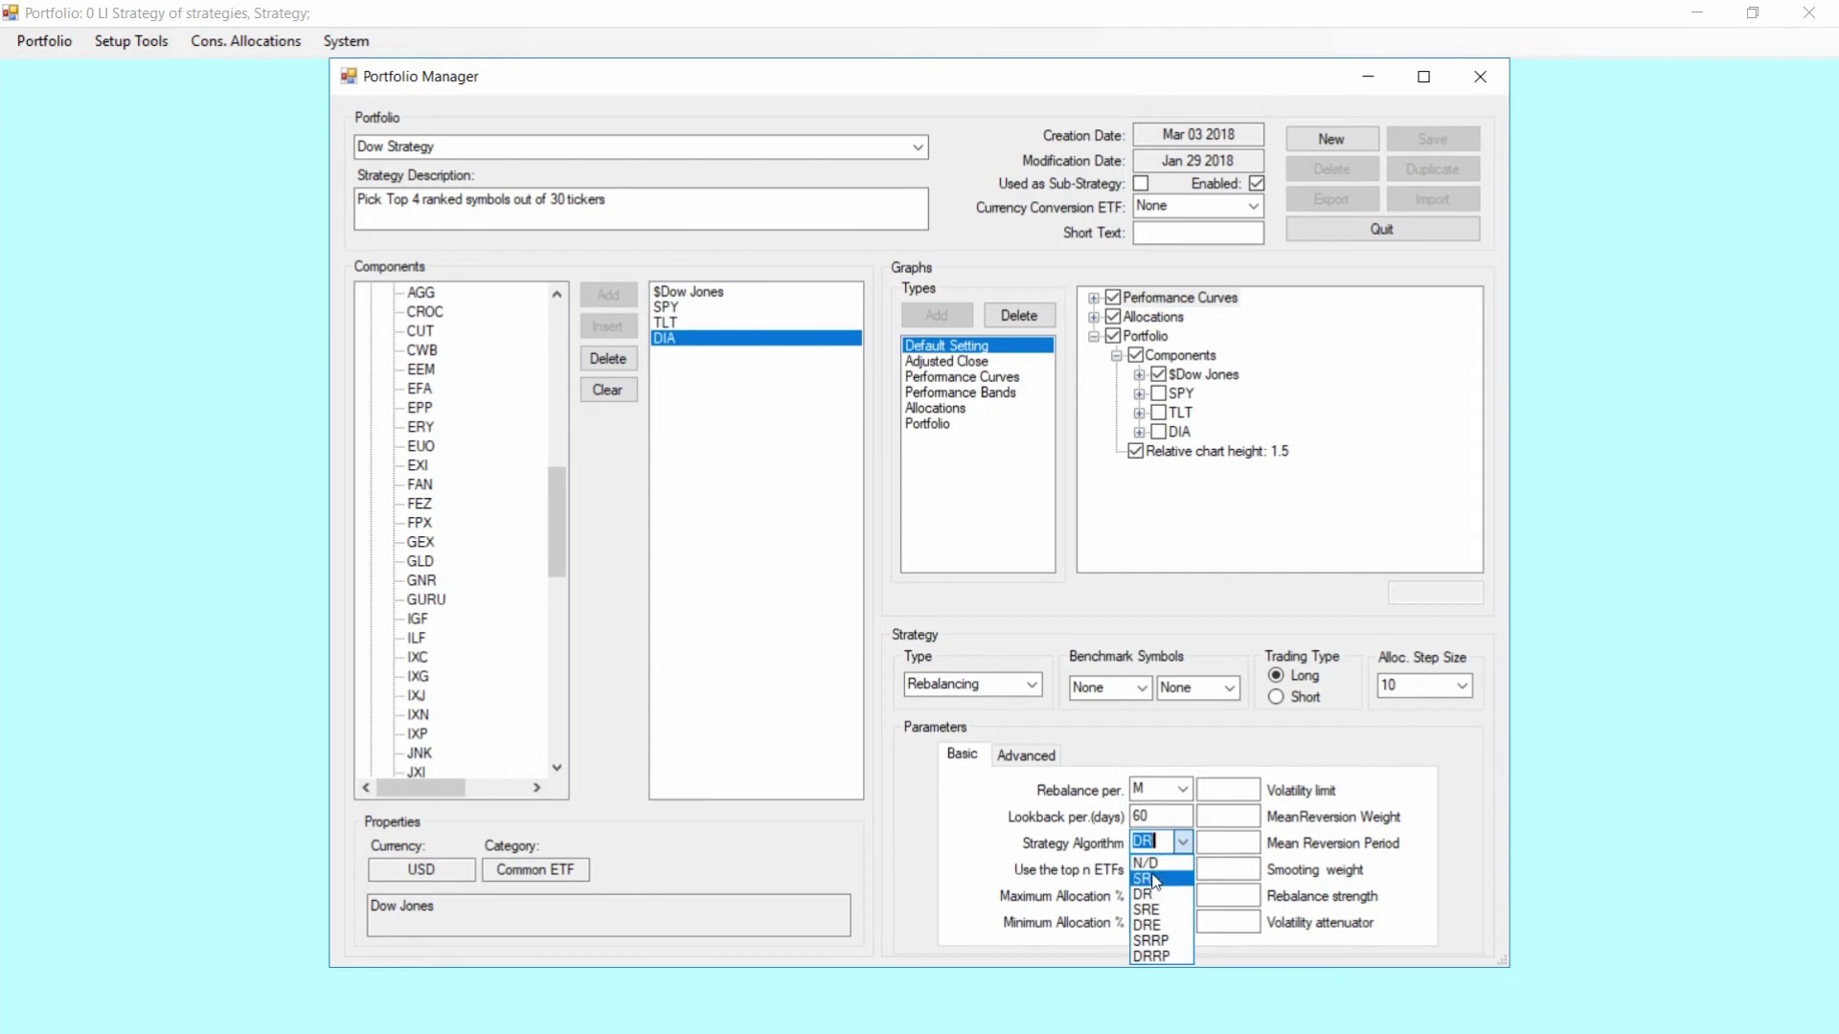
left_click(1155, 879)
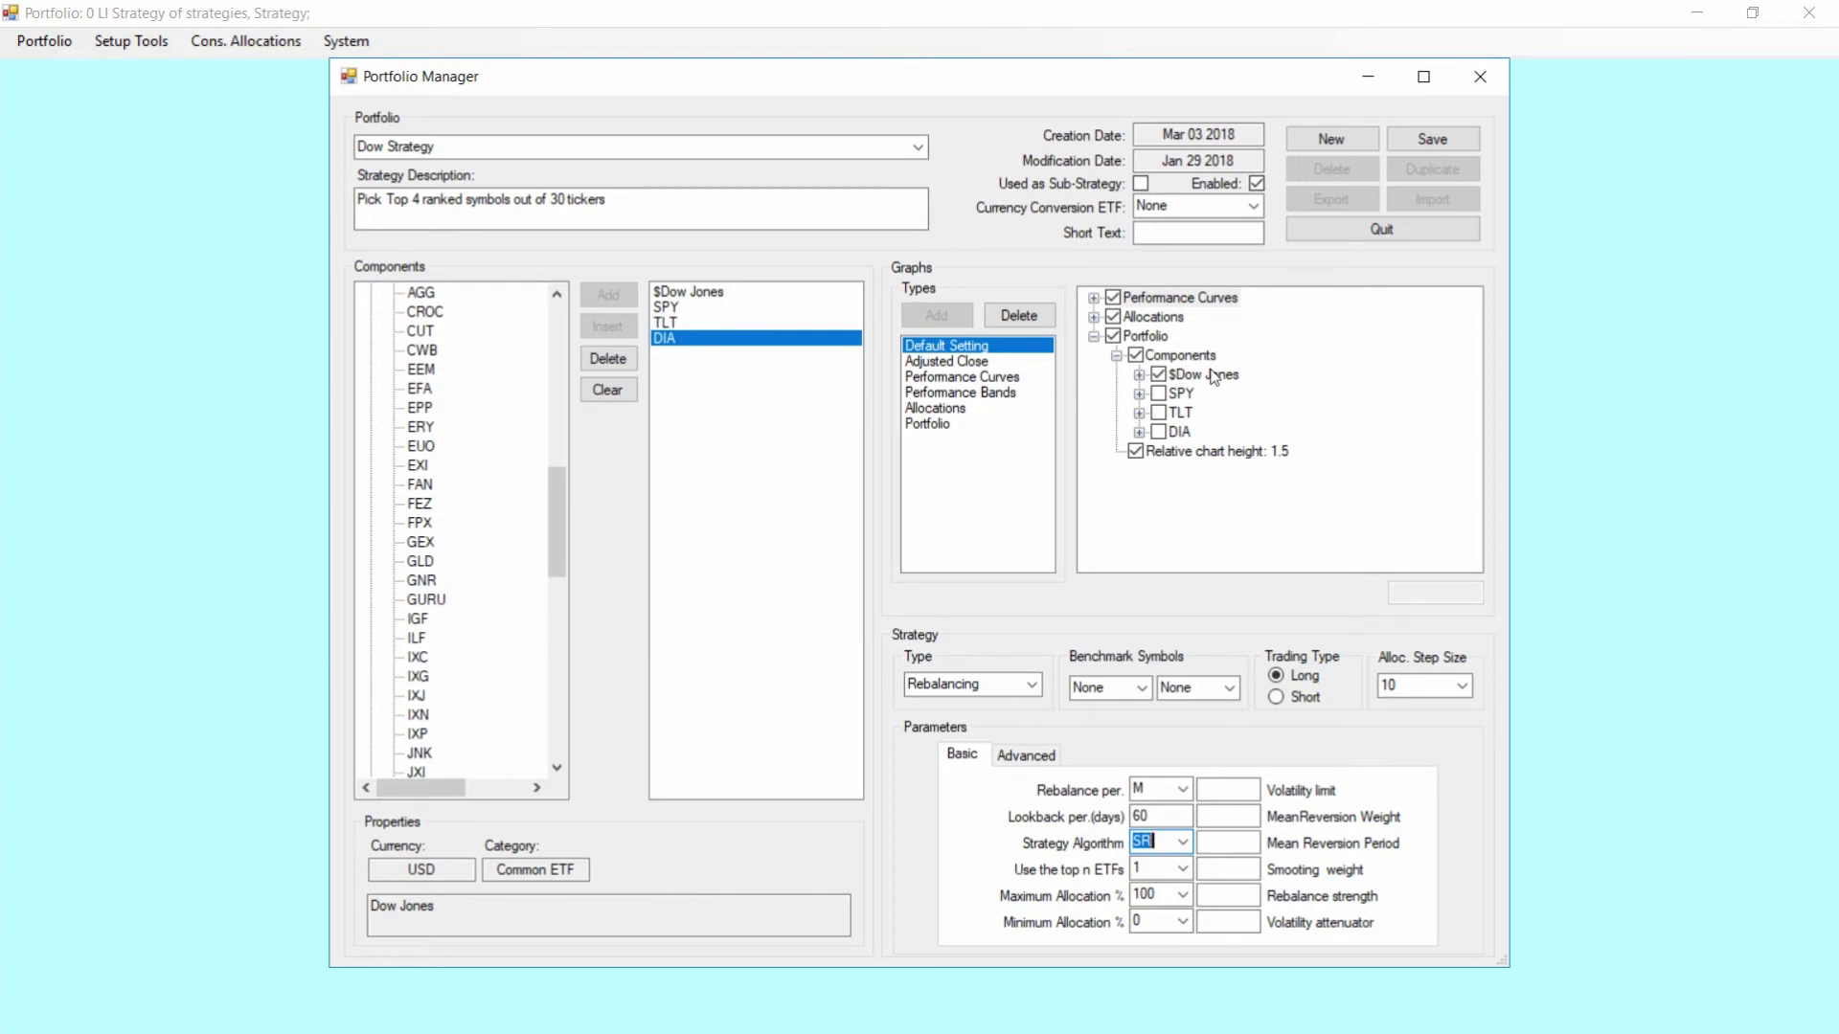
left_click(1094, 304)
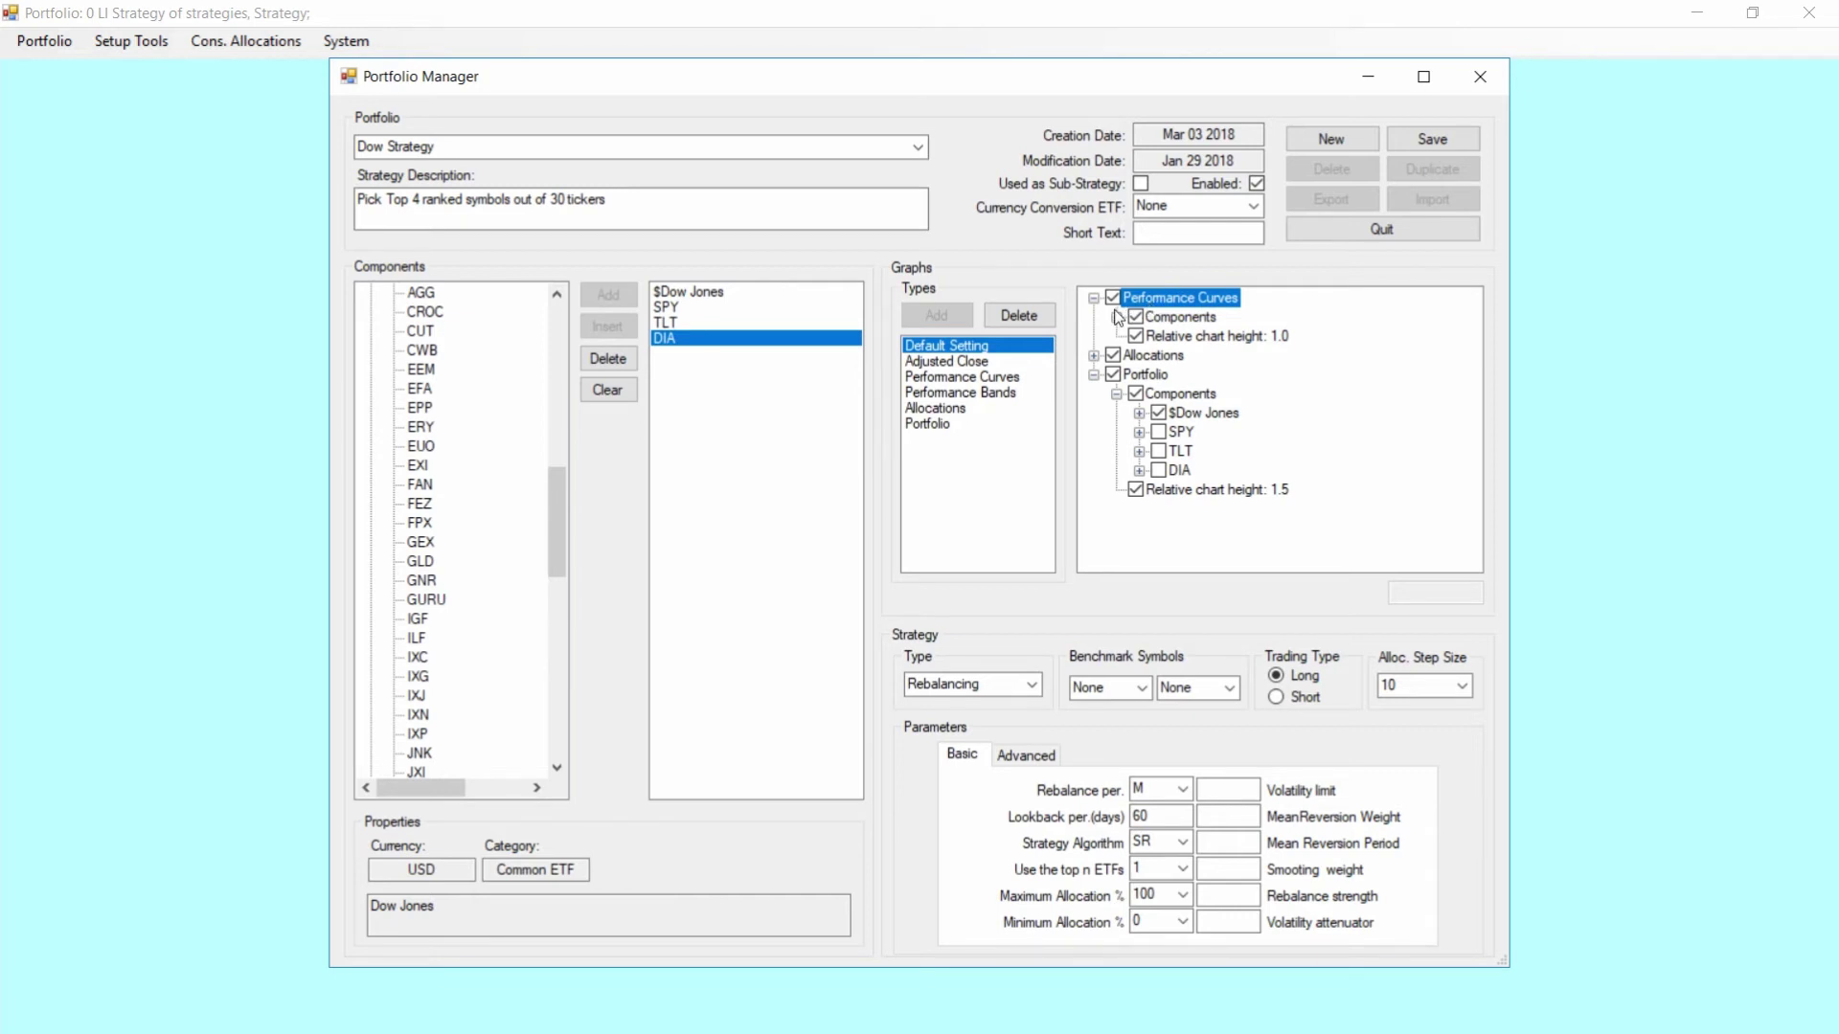
left_click(1116, 317)
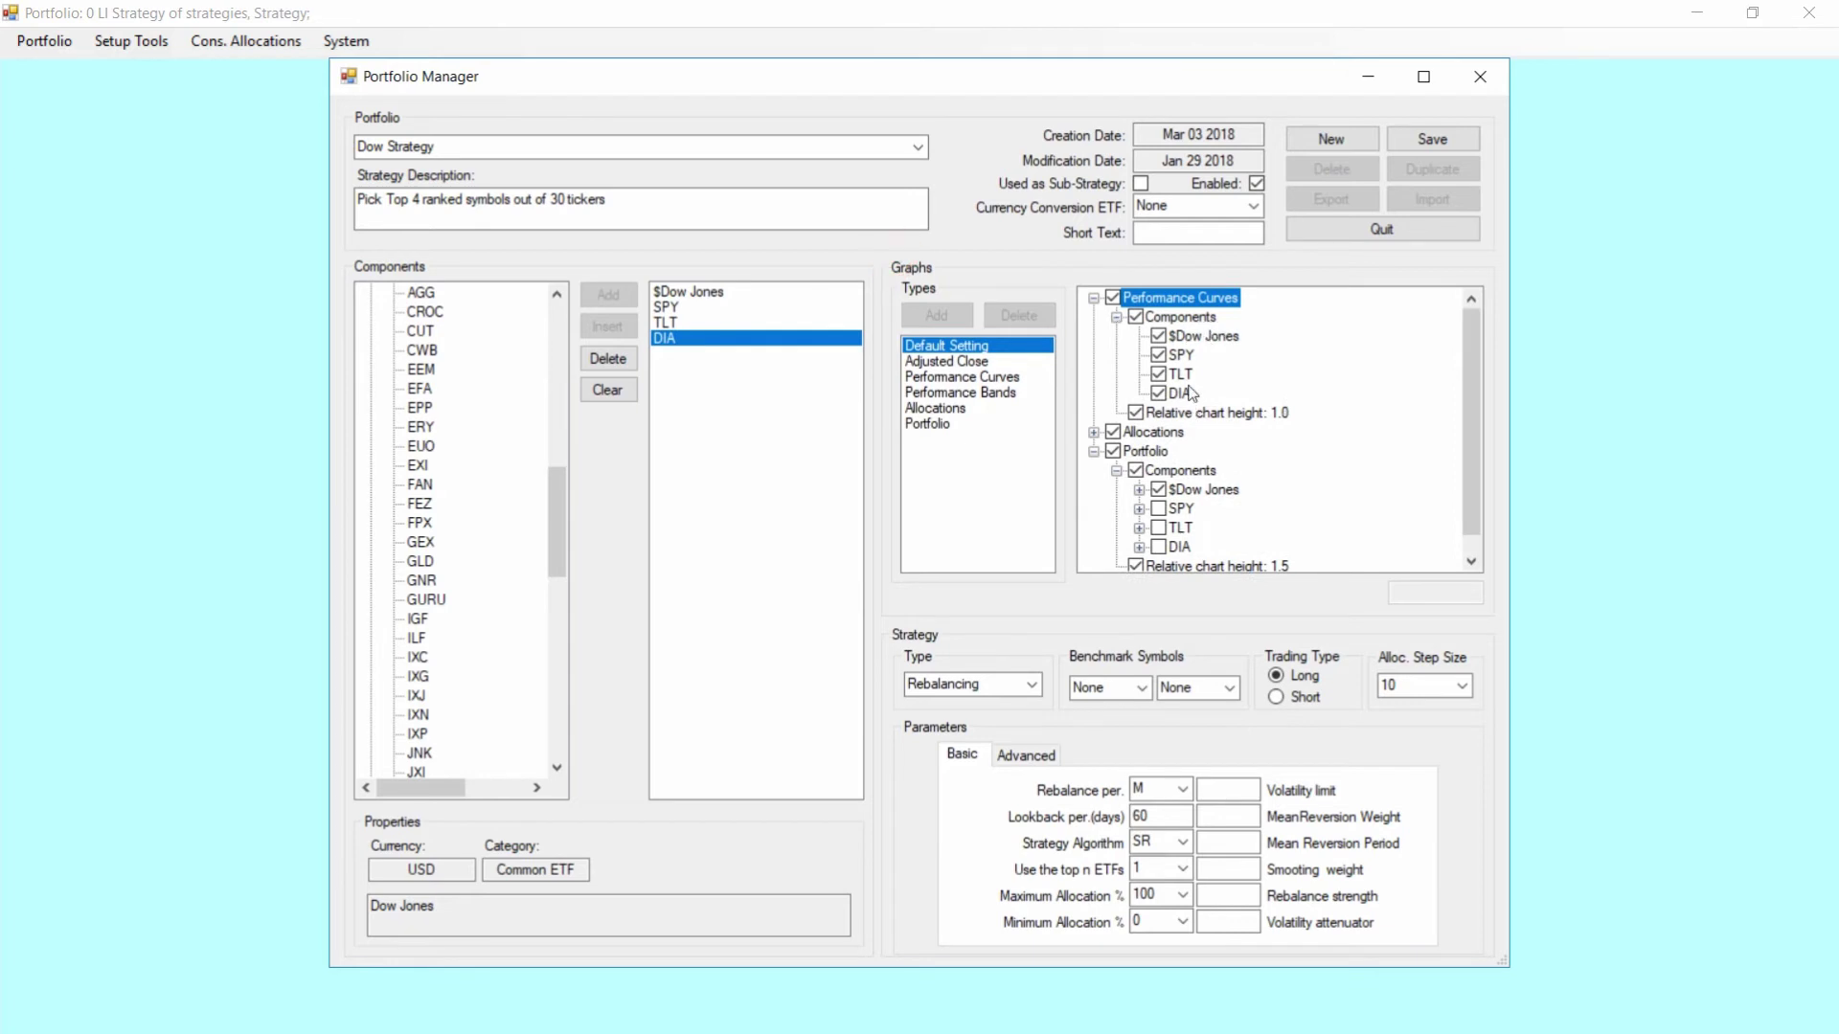
left_click(1116, 317)
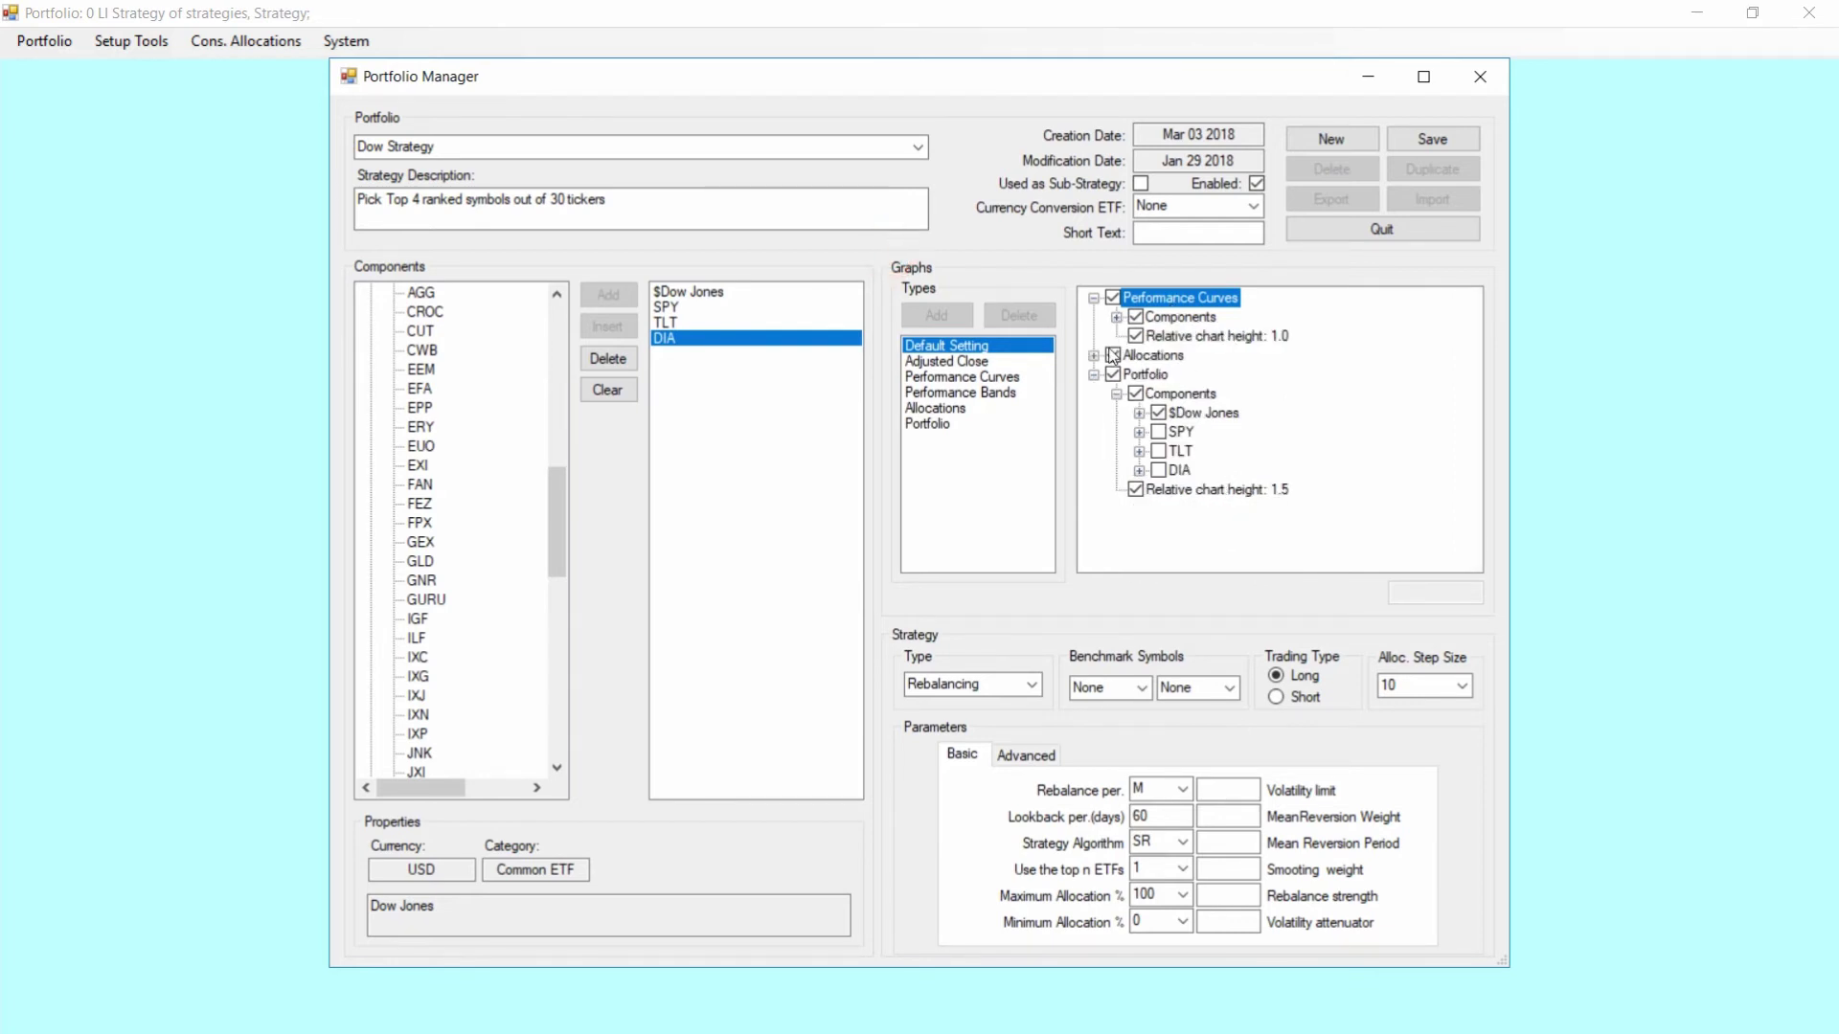
left_click(1093, 355)
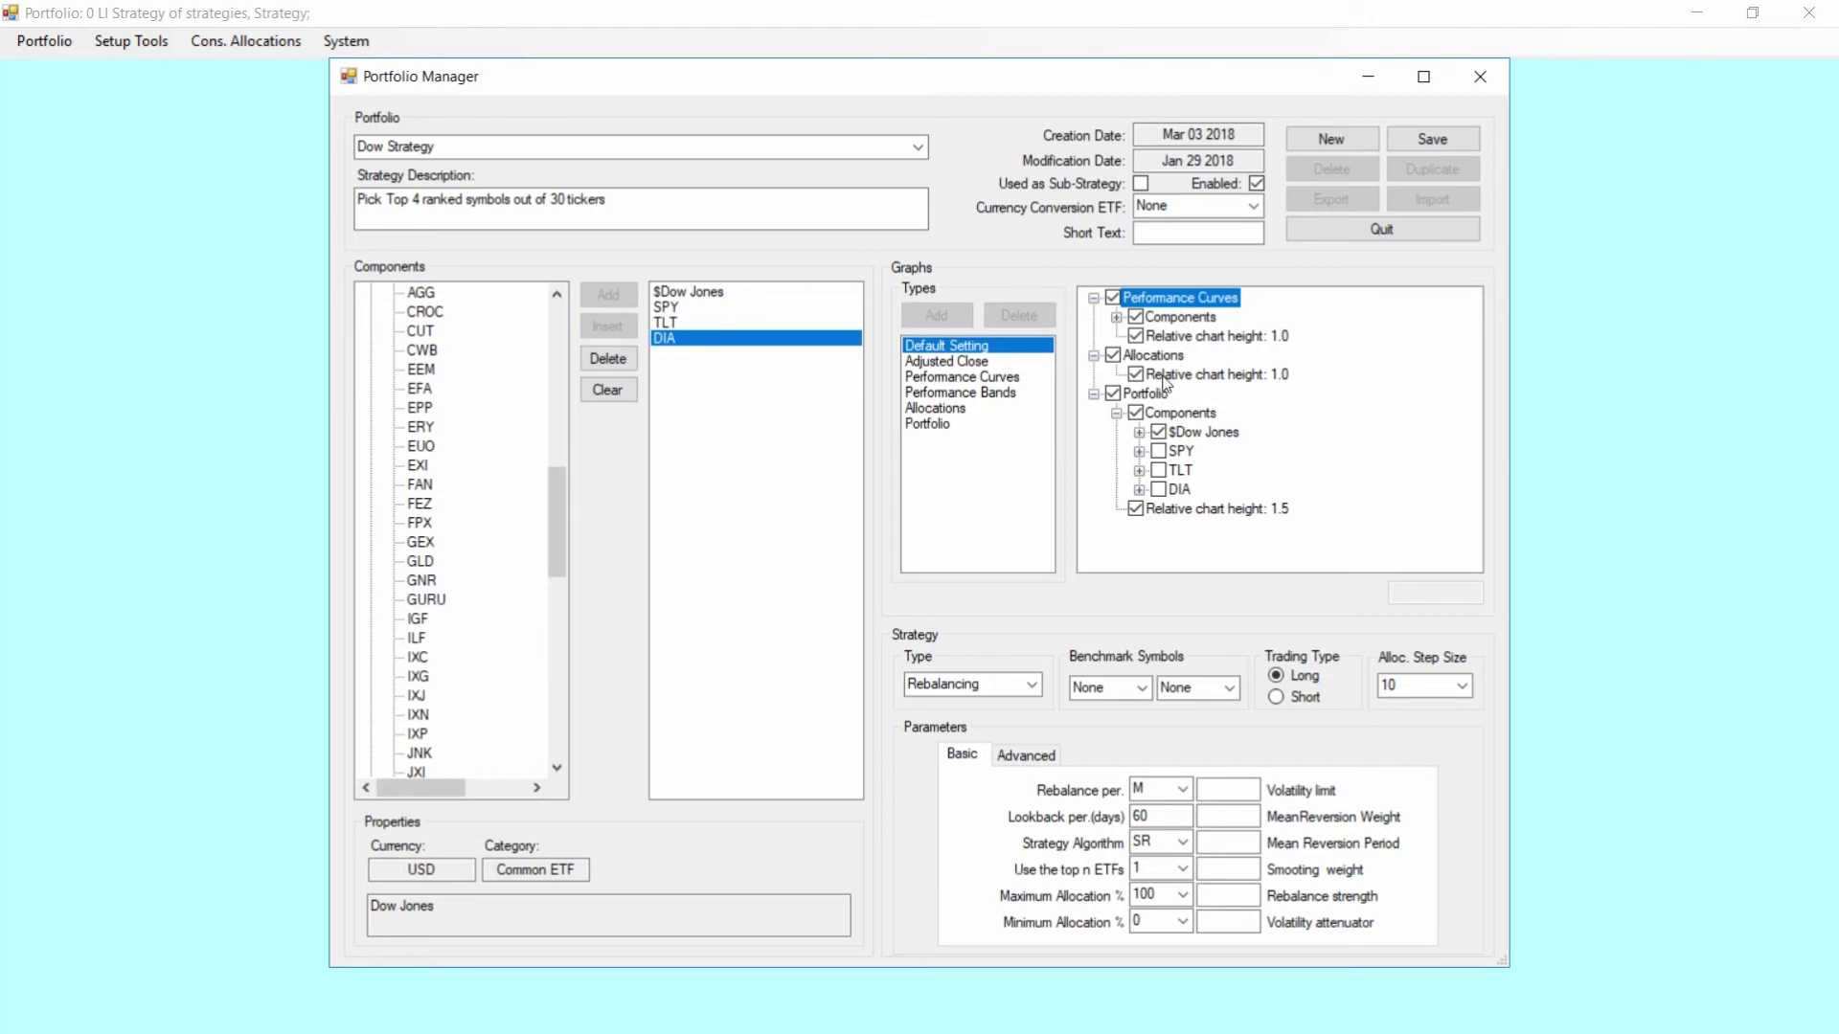
left_click(1093, 356)
left_click(1094, 299)
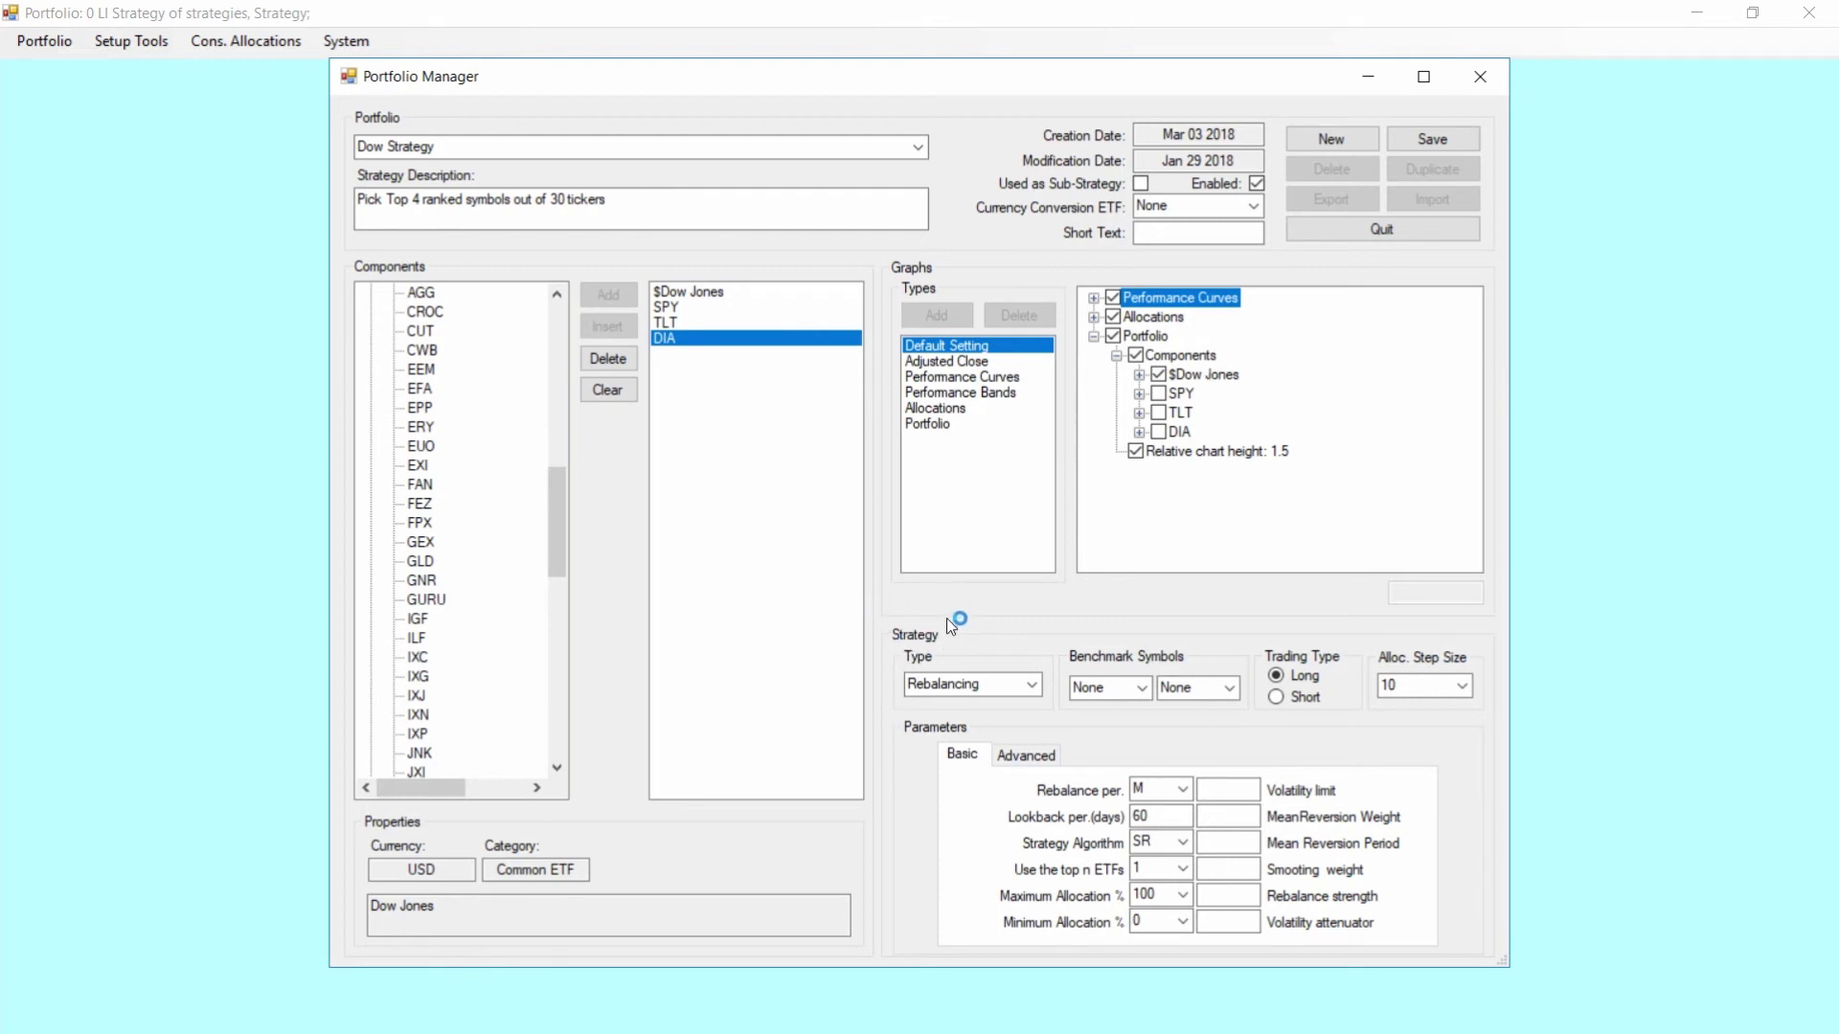
Set the strategy type to Rebalancing and dismiss the one-ETF algorithm error
left_click(1033, 686)
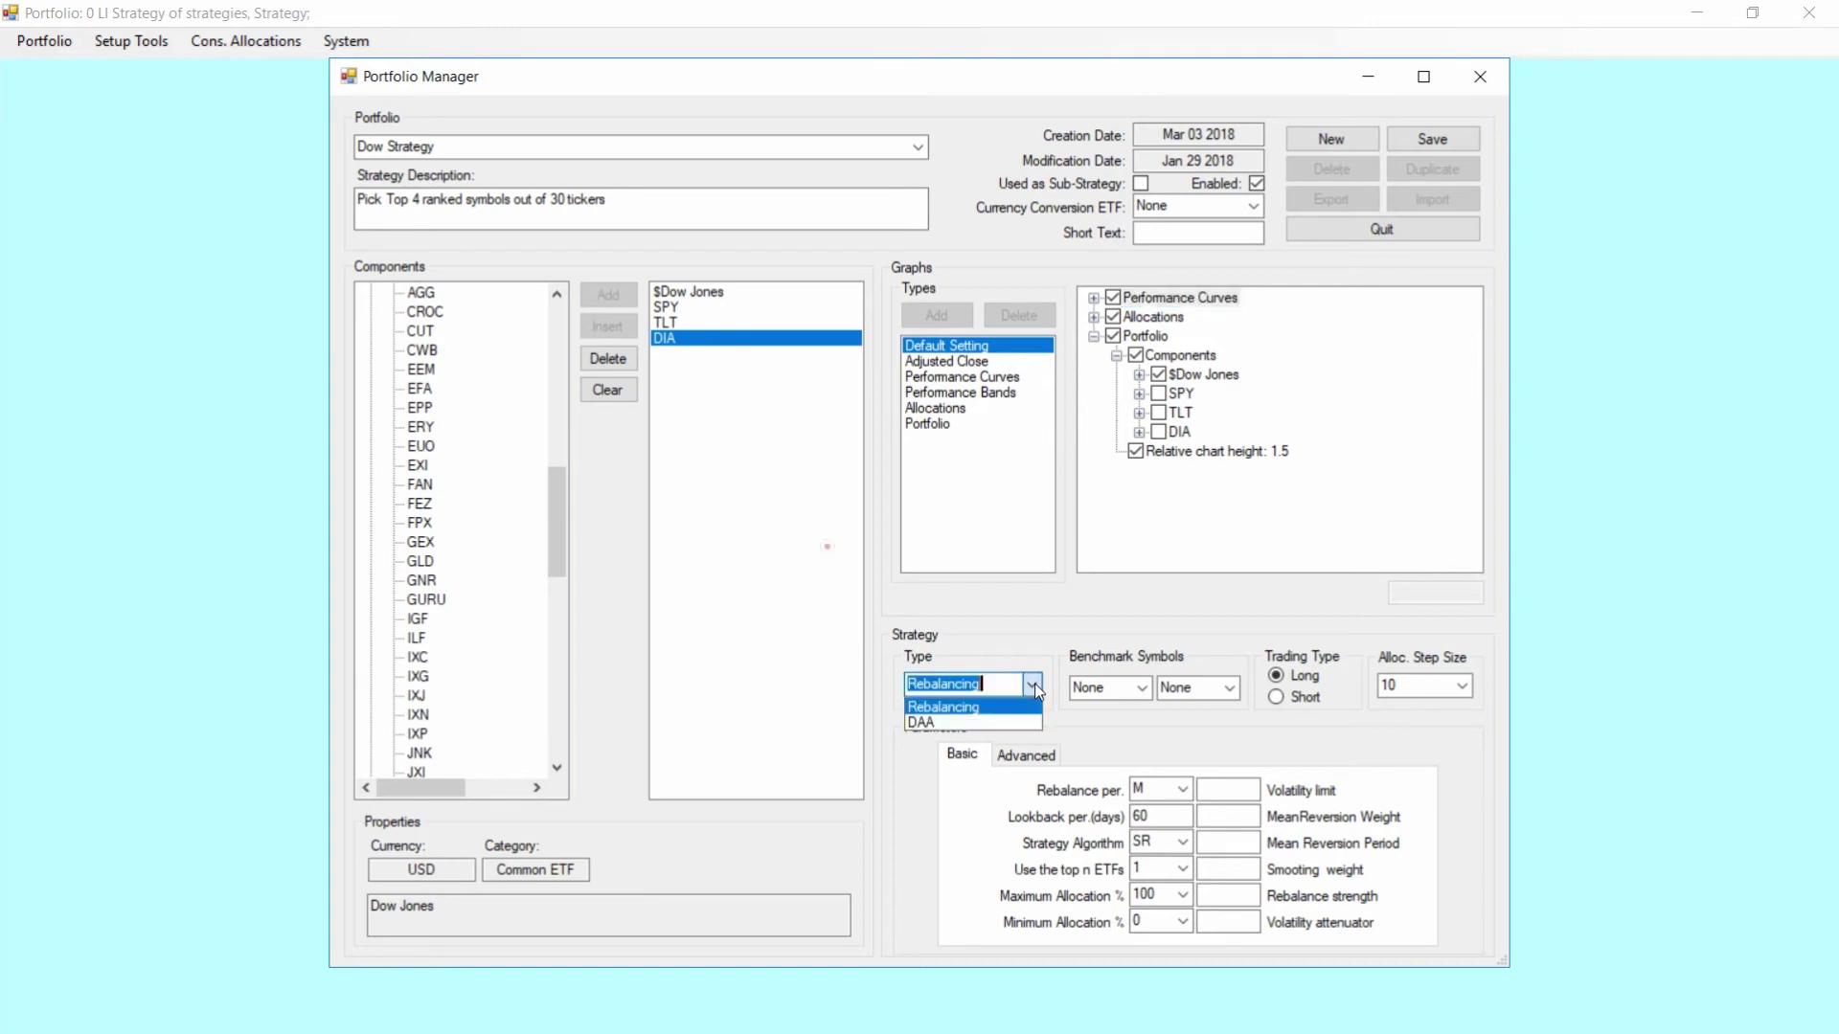
left_click(941, 701)
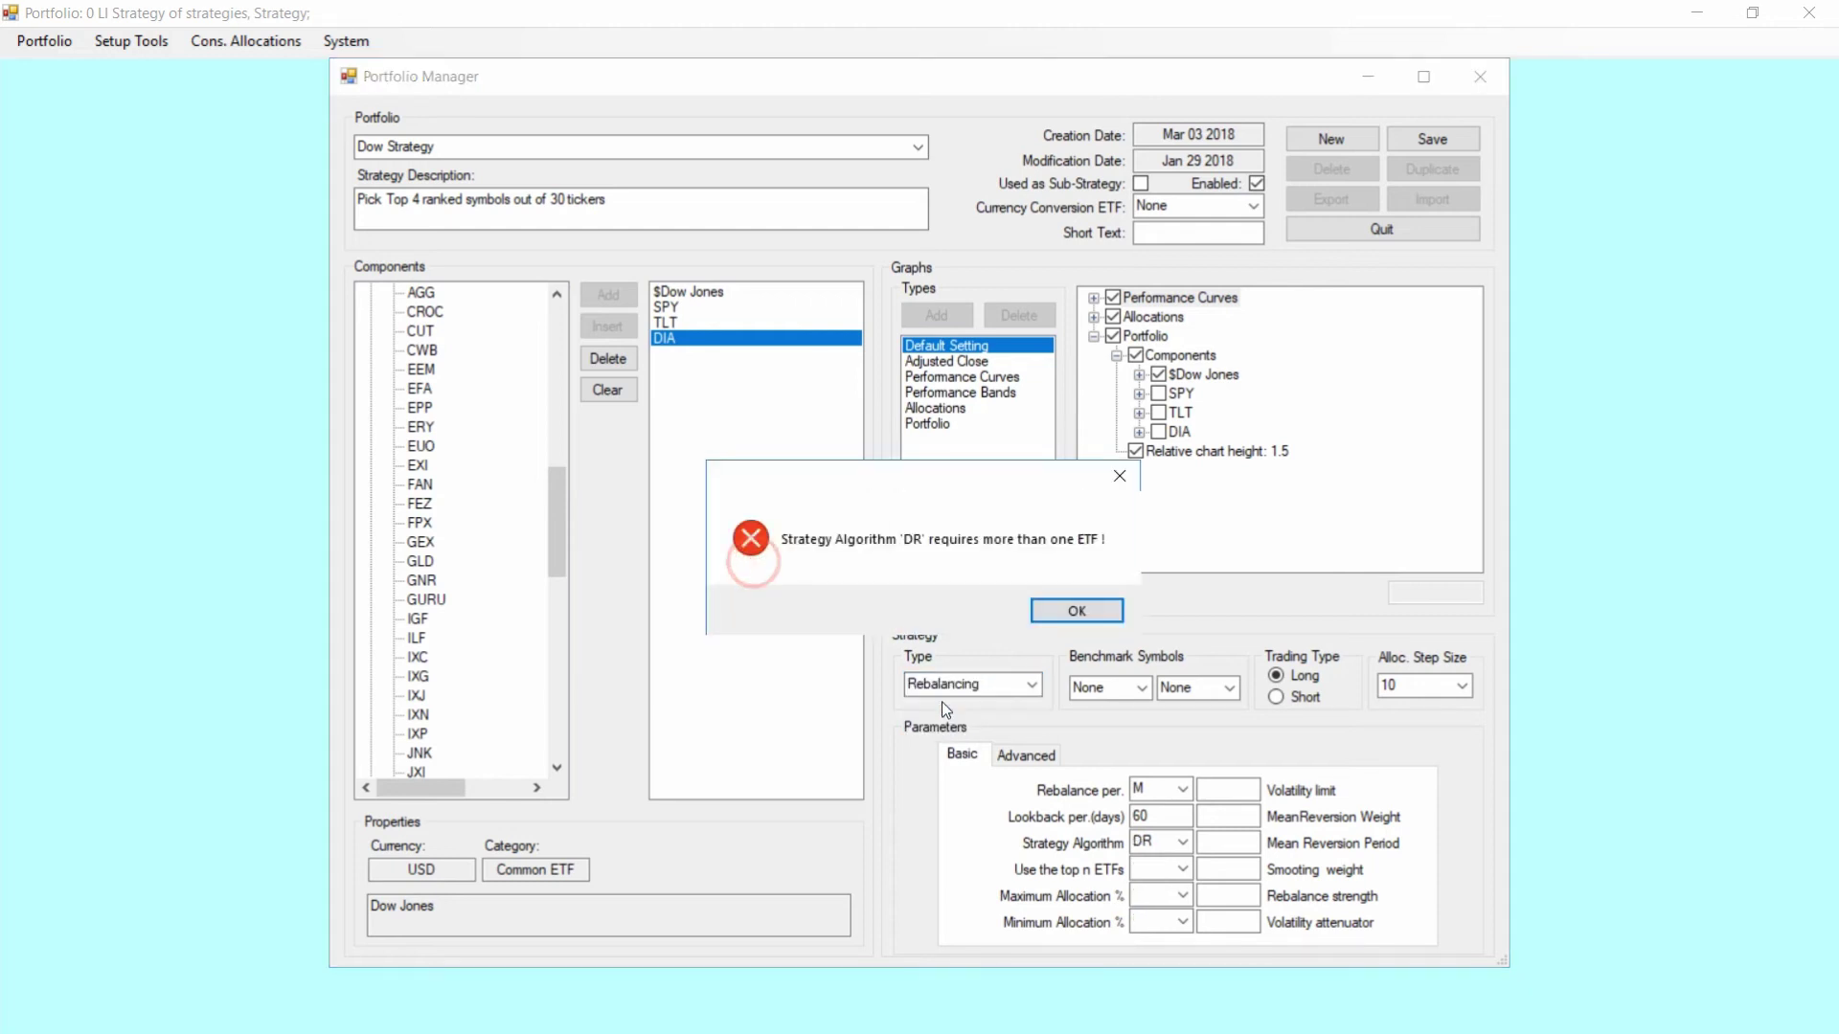
left_click(1079, 610)
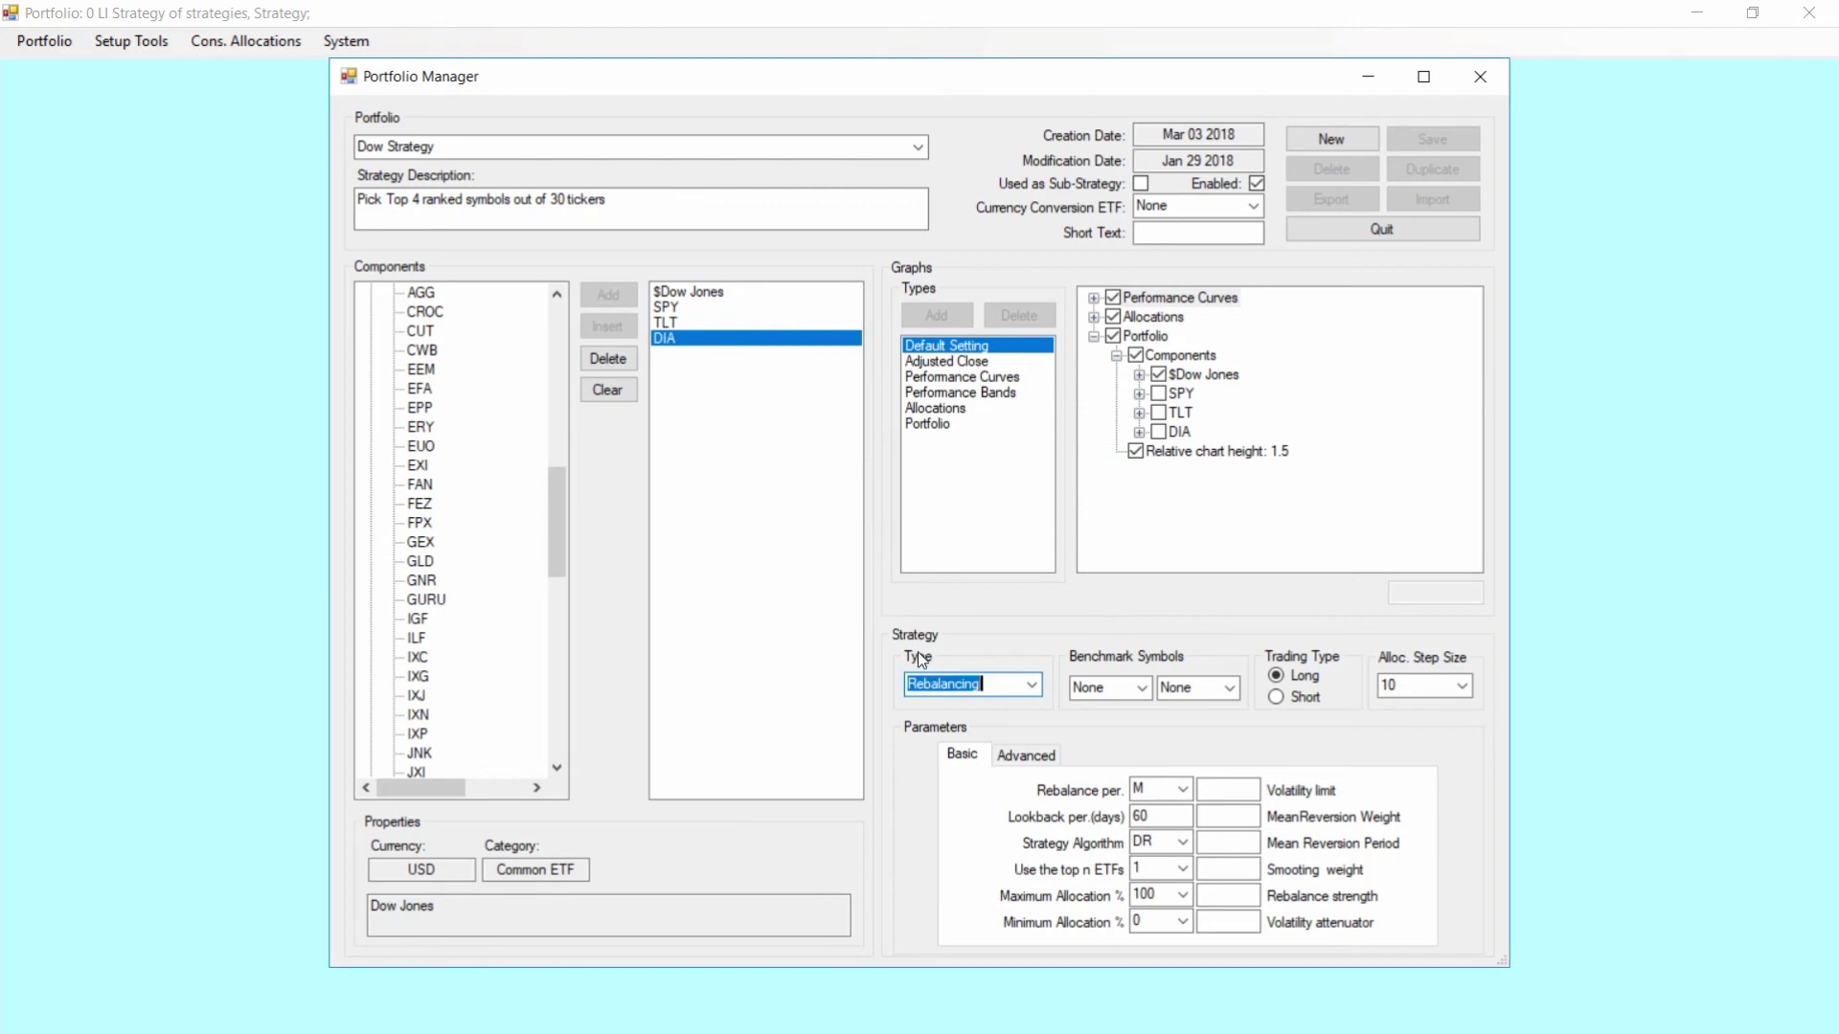
Choose DIA as the first benchmark symbol and SPY as the second
left_click(1142, 688)
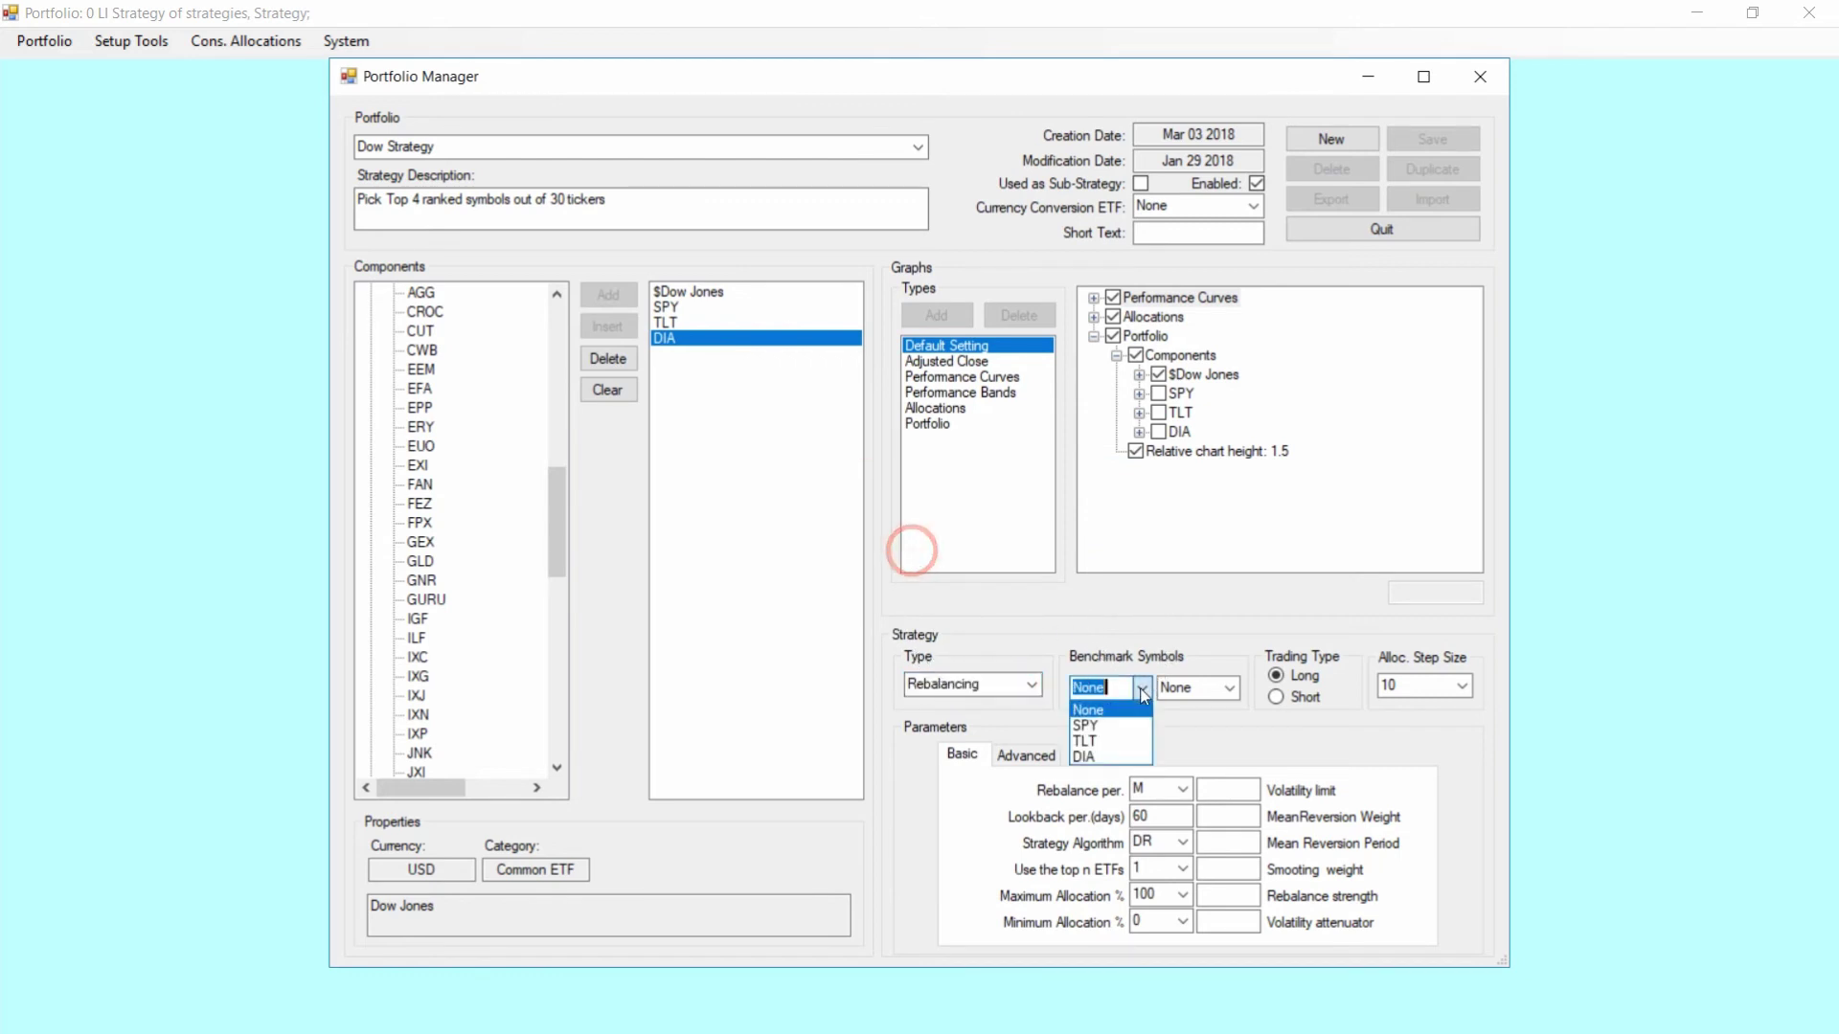
left_click(1110, 757)
left_click(1230, 688)
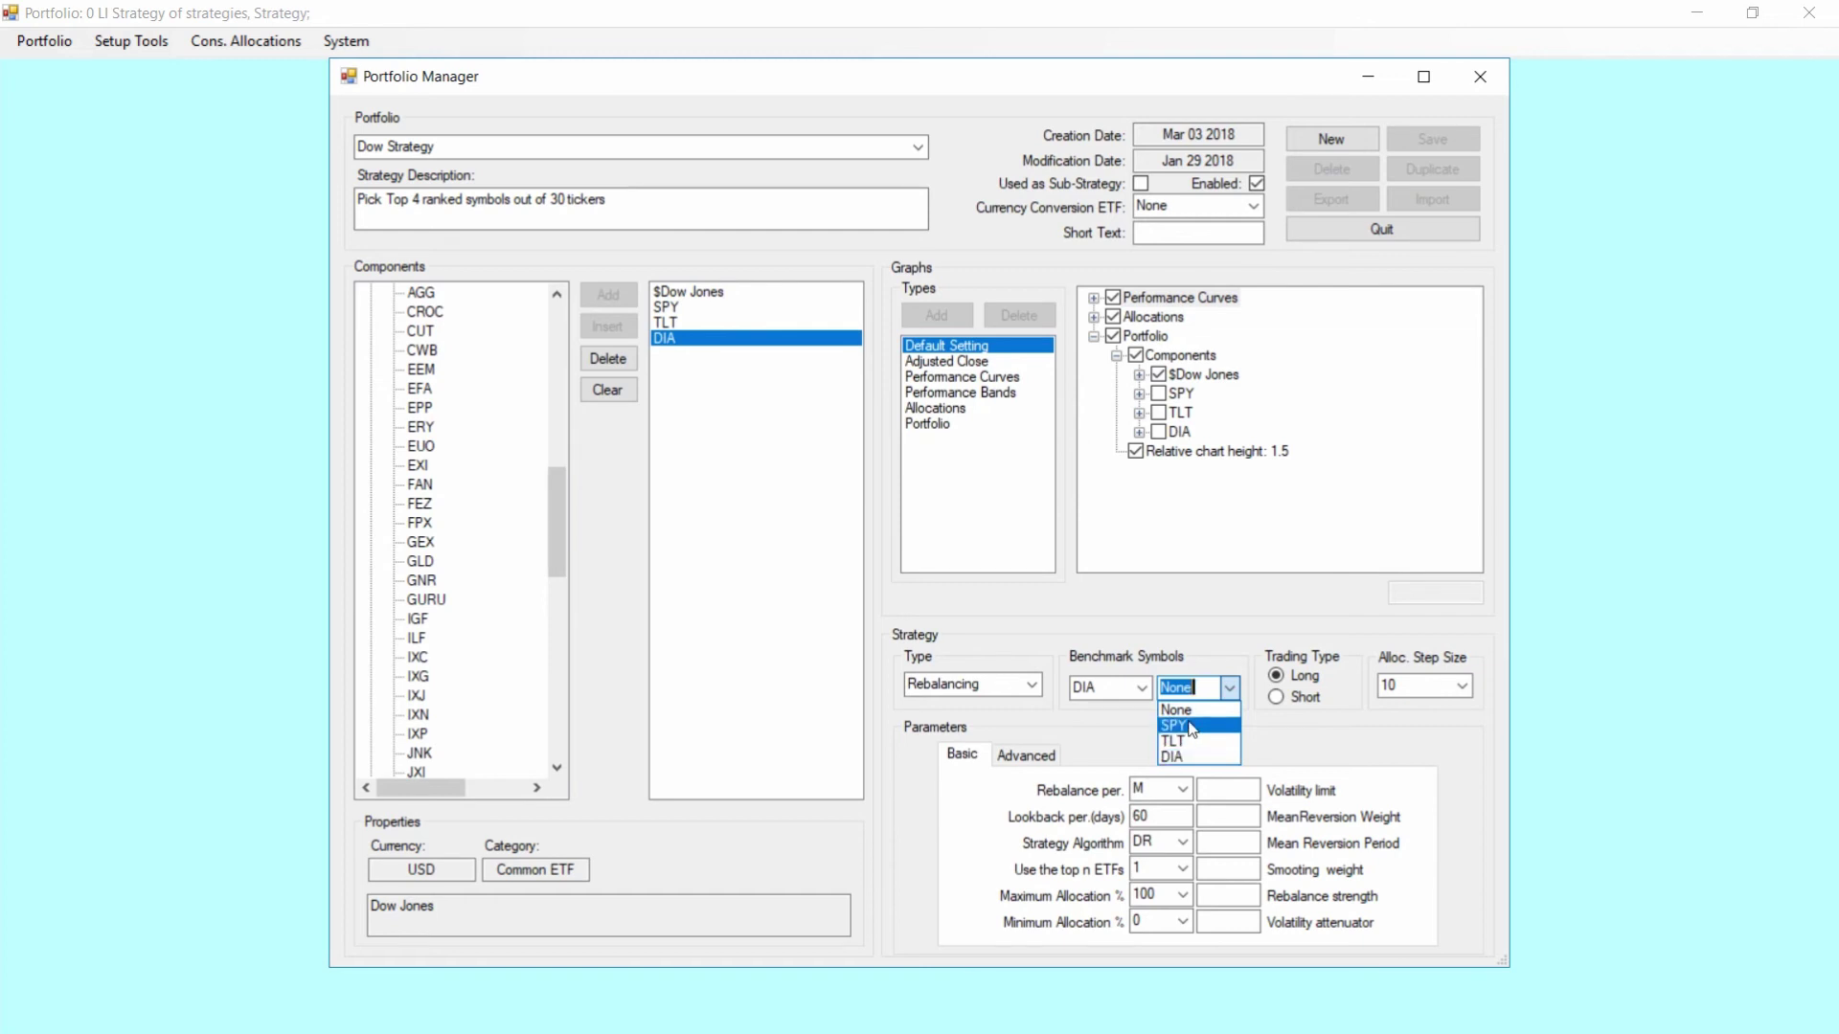
left_click(1191, 727)
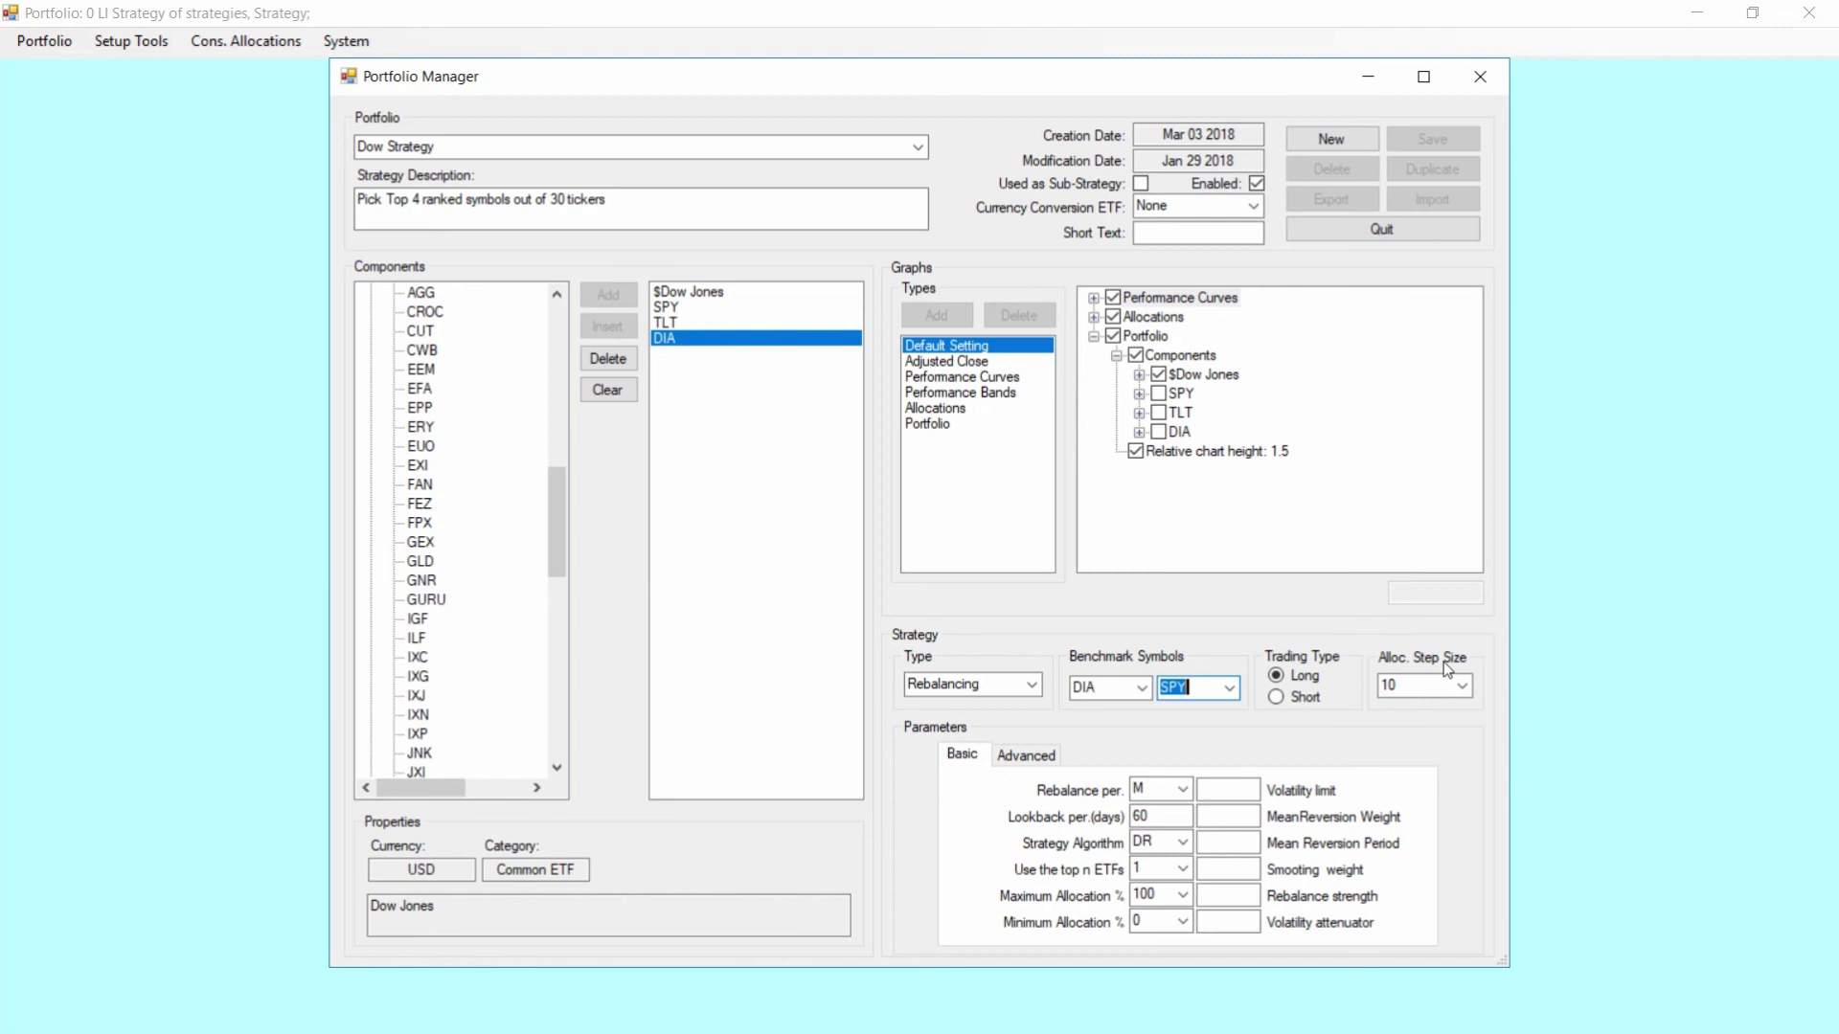
left_click(1462, 686)
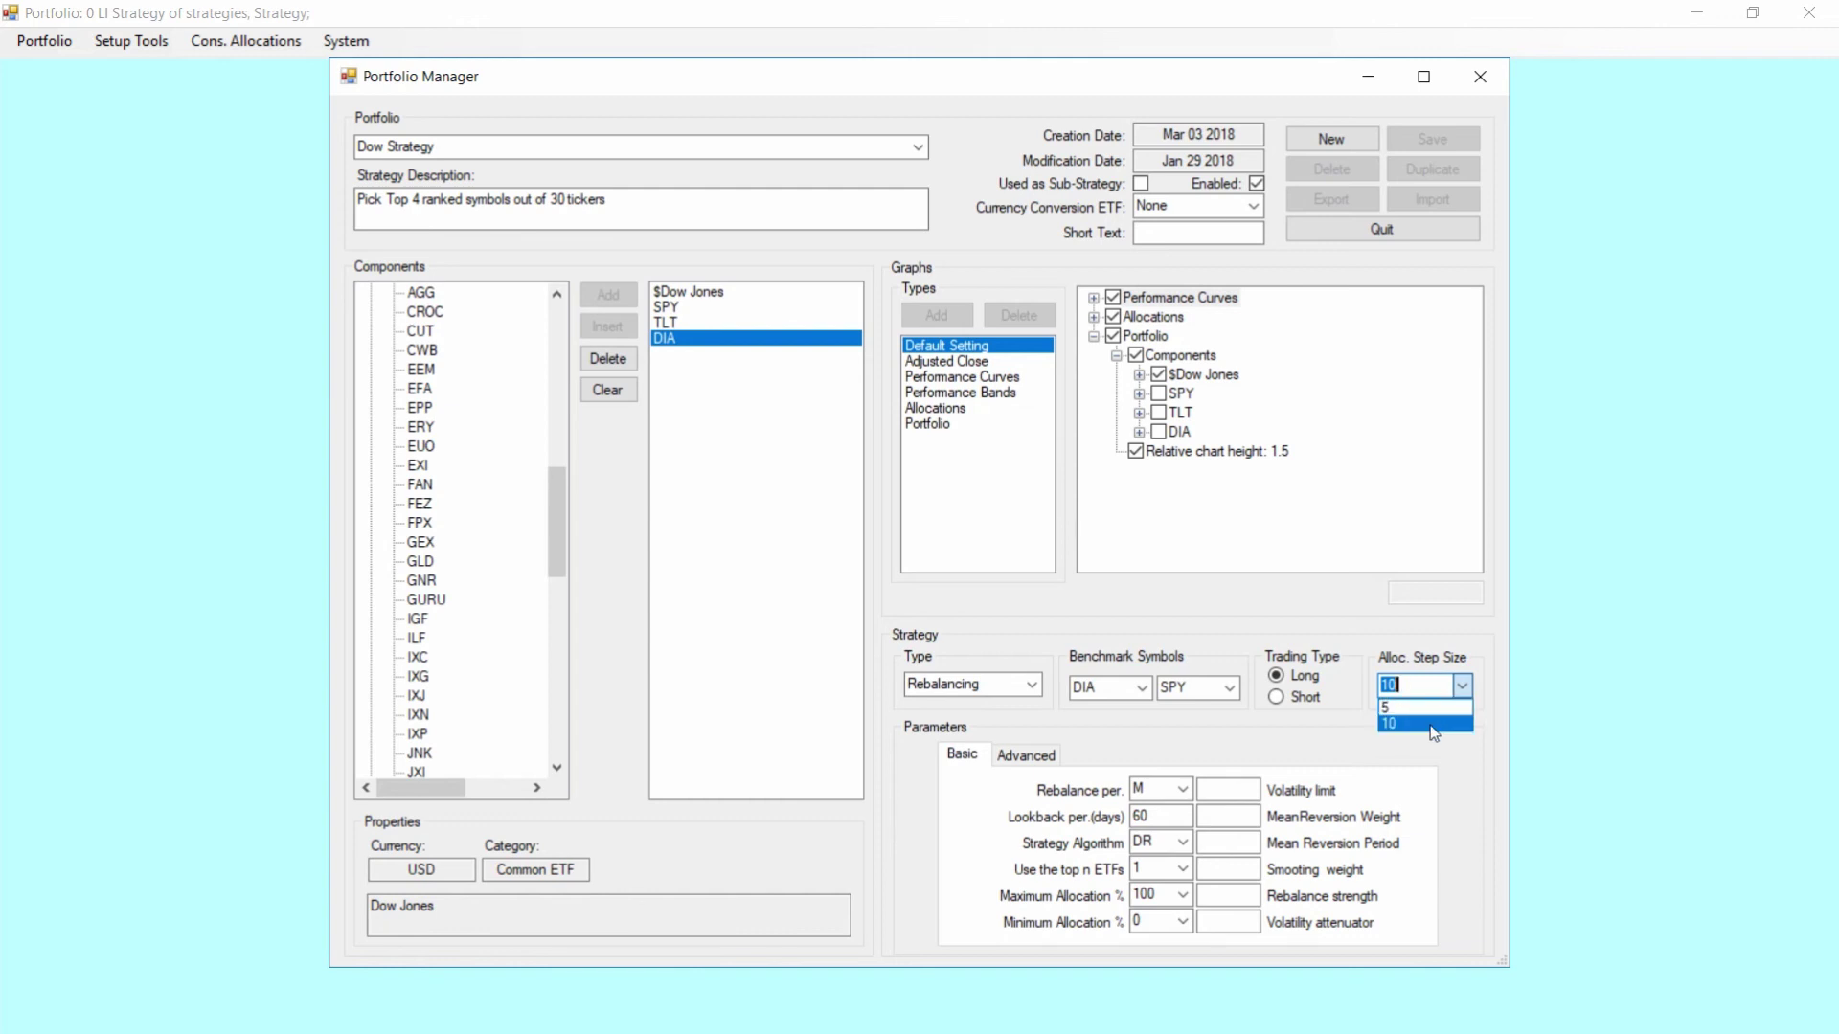
left_click(1431, 725)
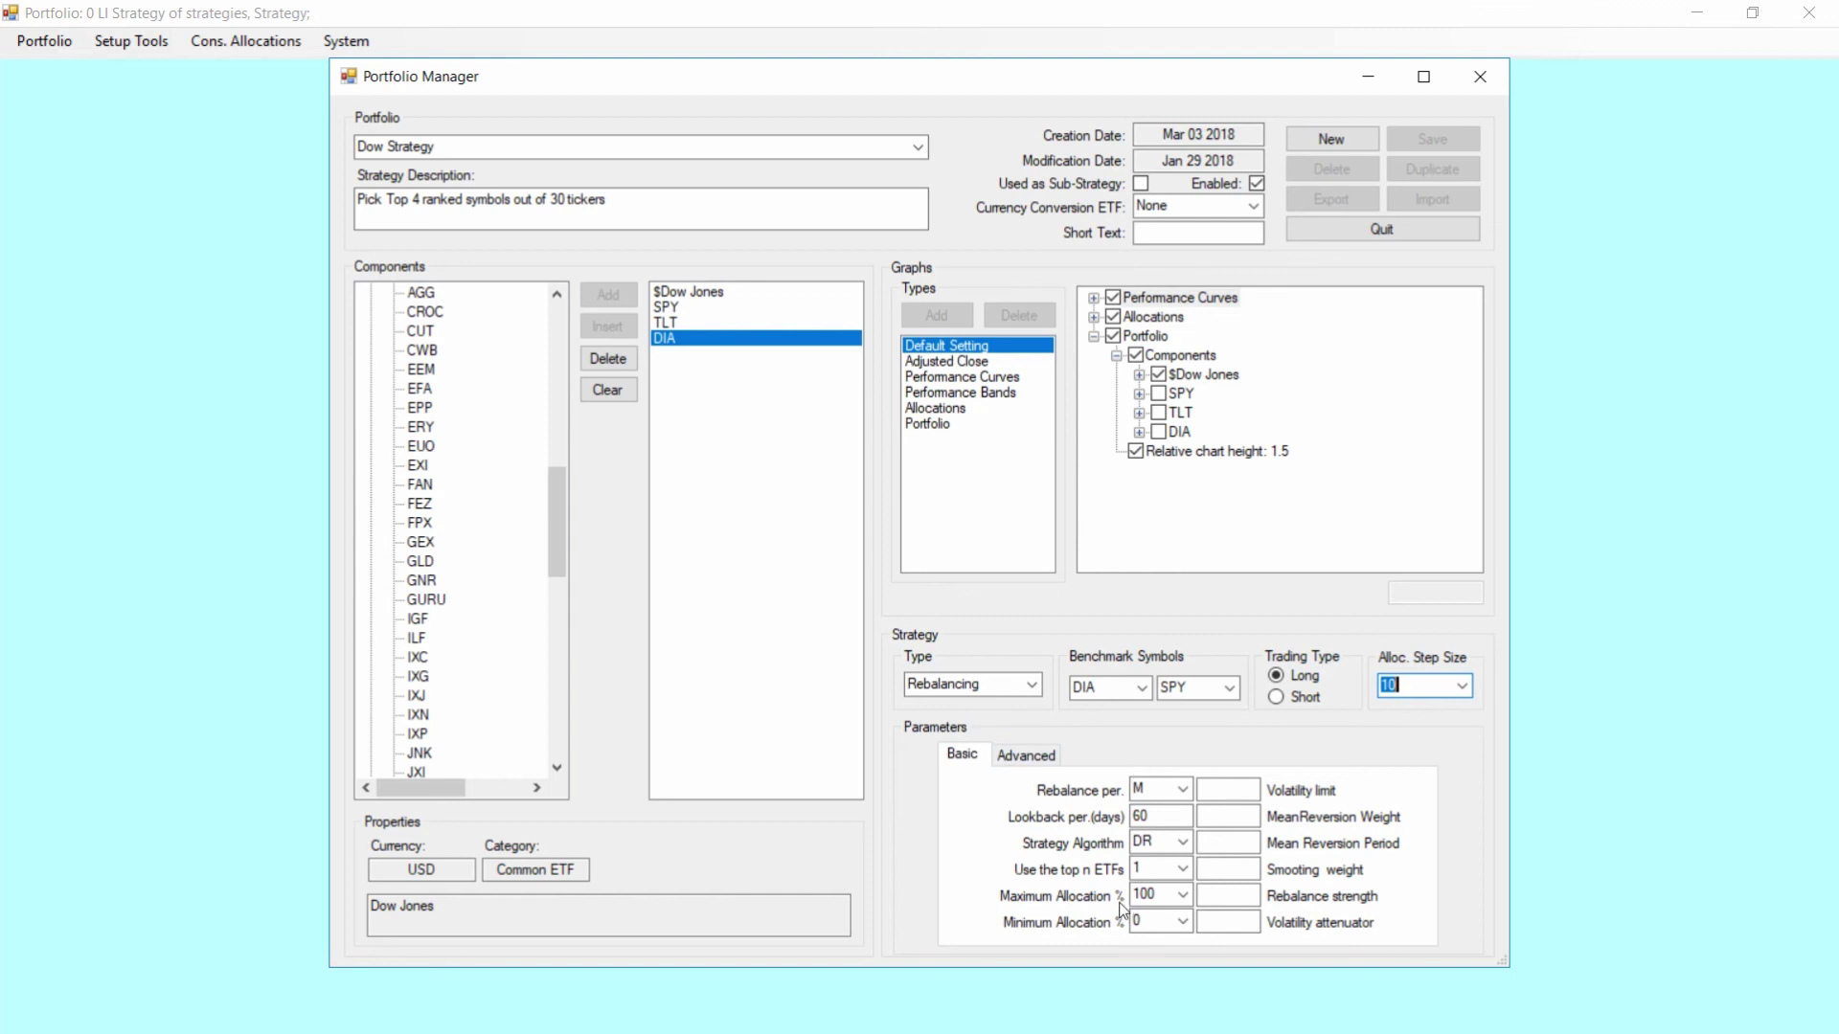
Switch the strategy algorithm back to SR and save the Dow Strategy portfolio
left_click(1184, 842)
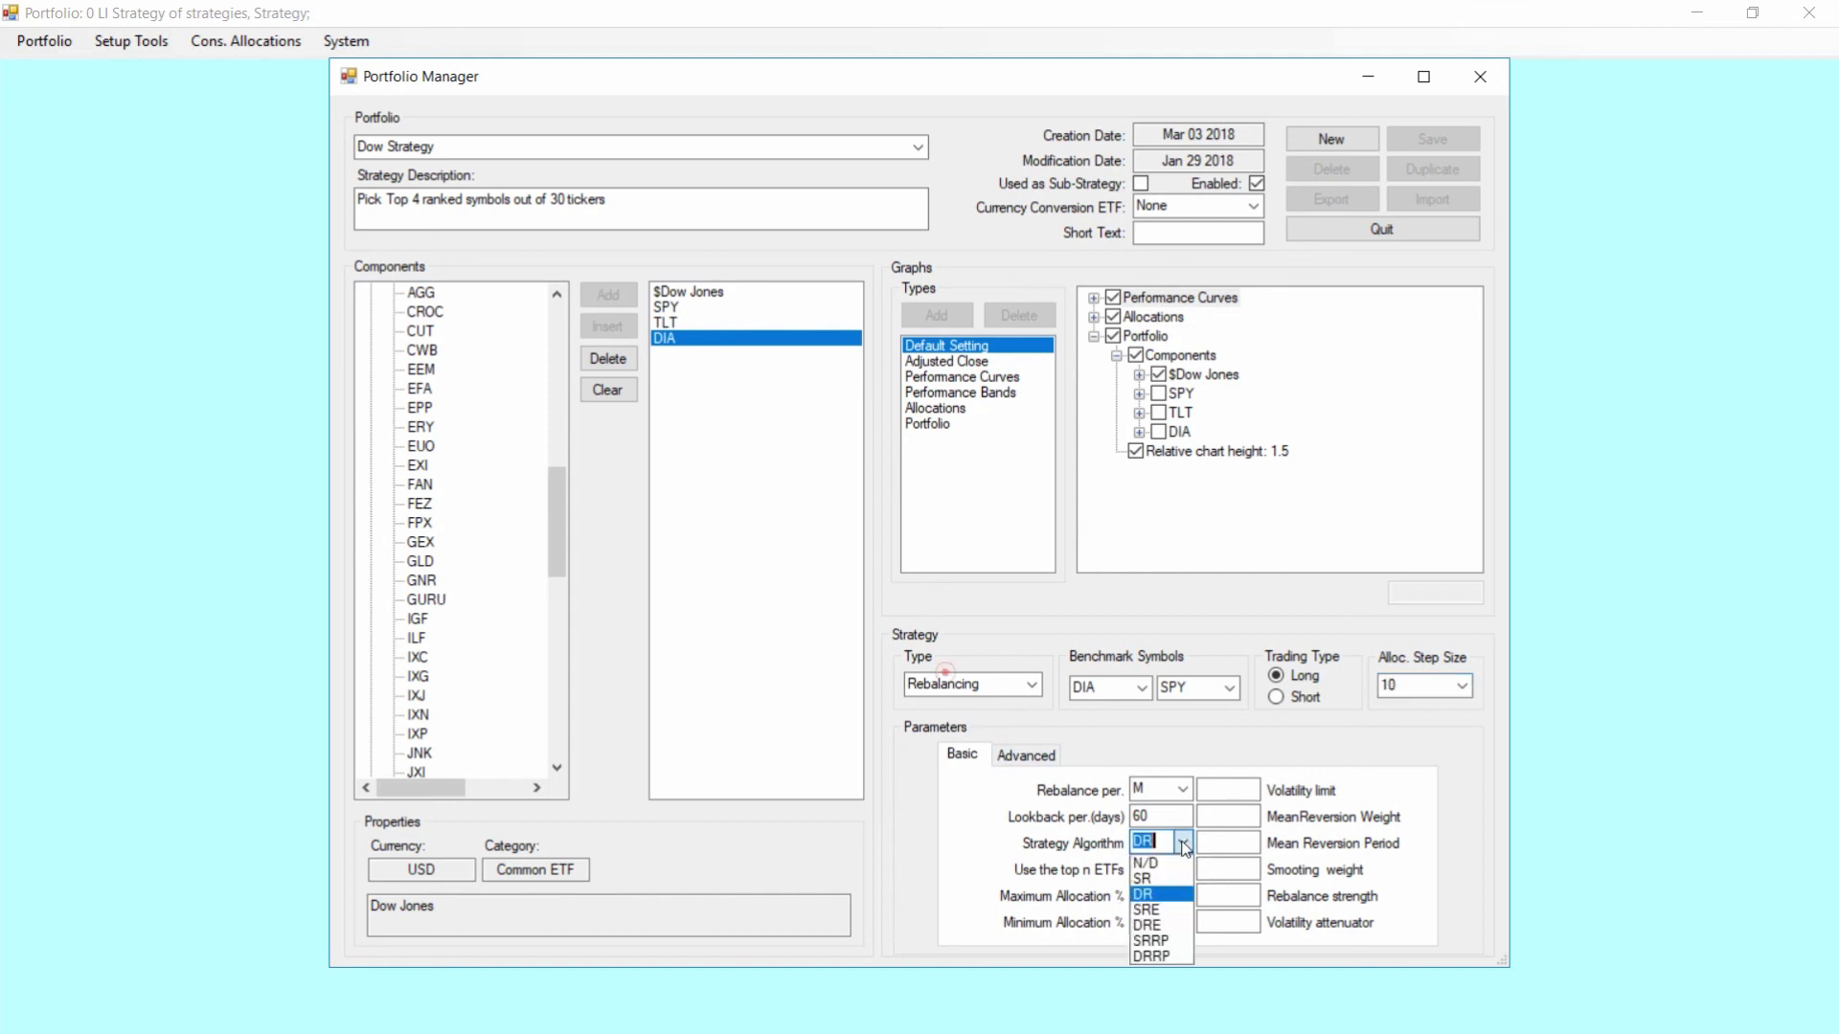
left_click(1155, 879)
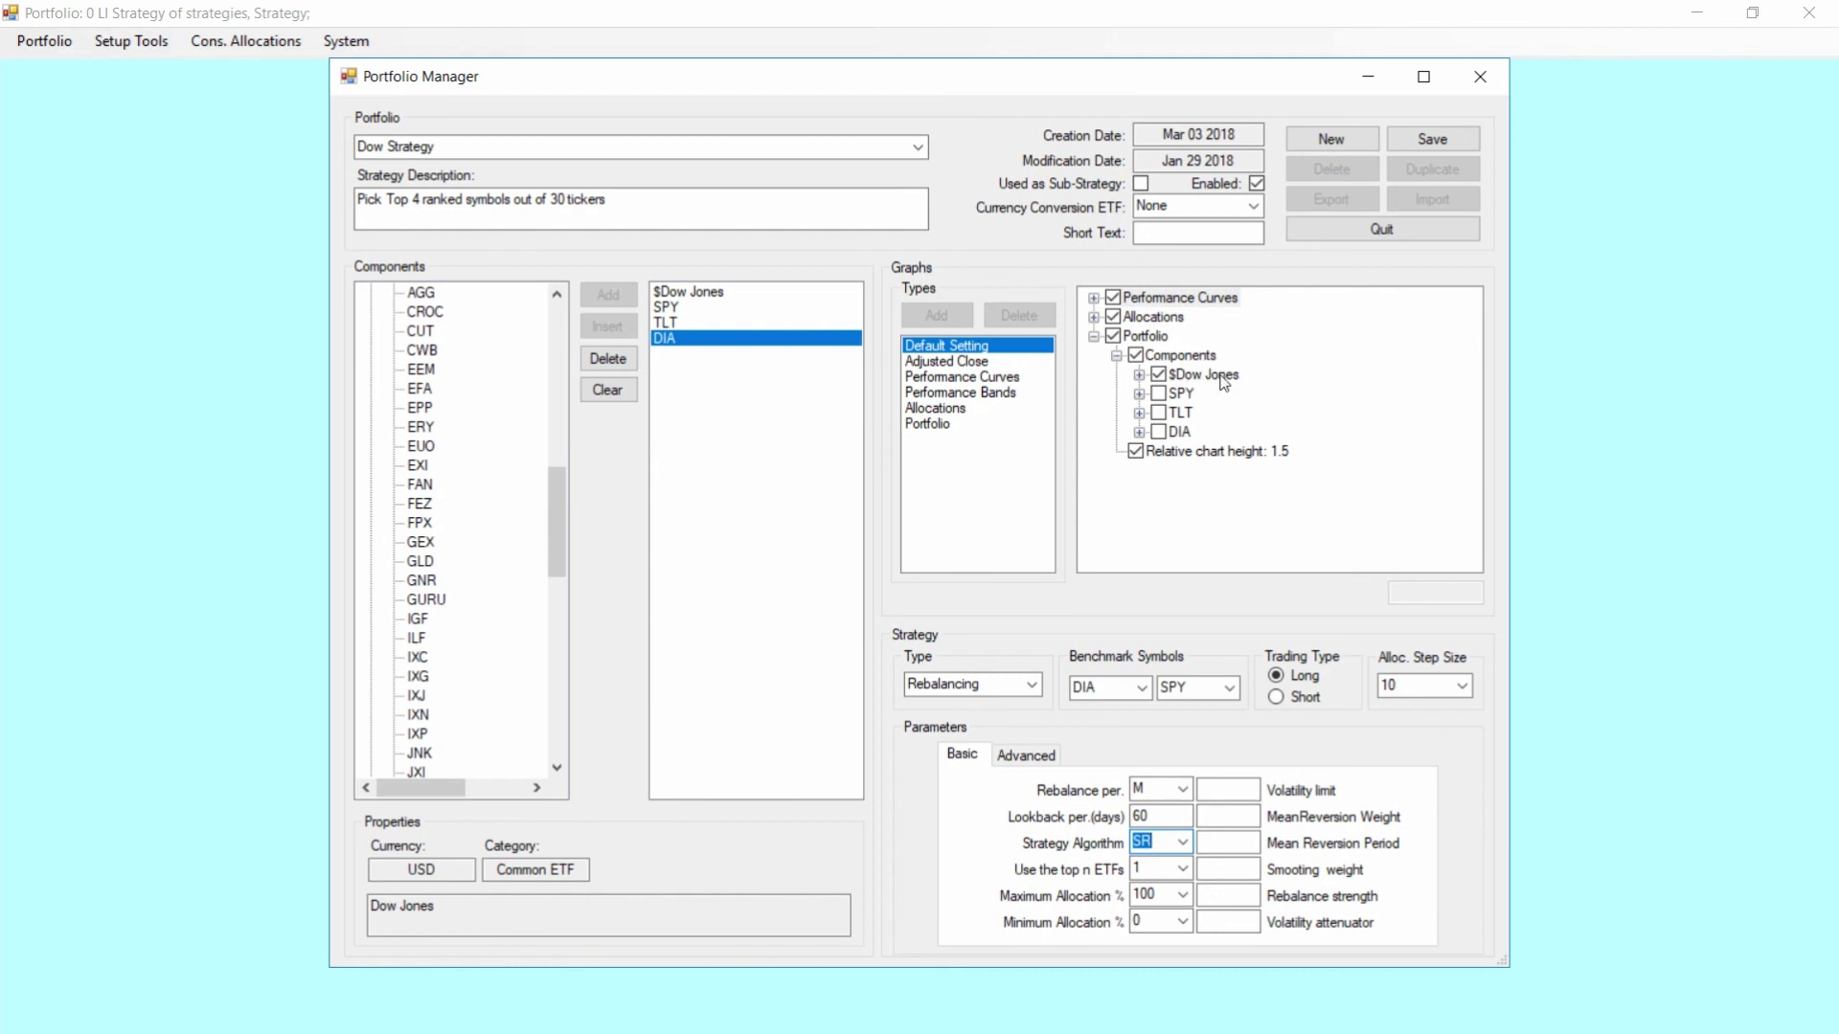
left_click(1433, 139)
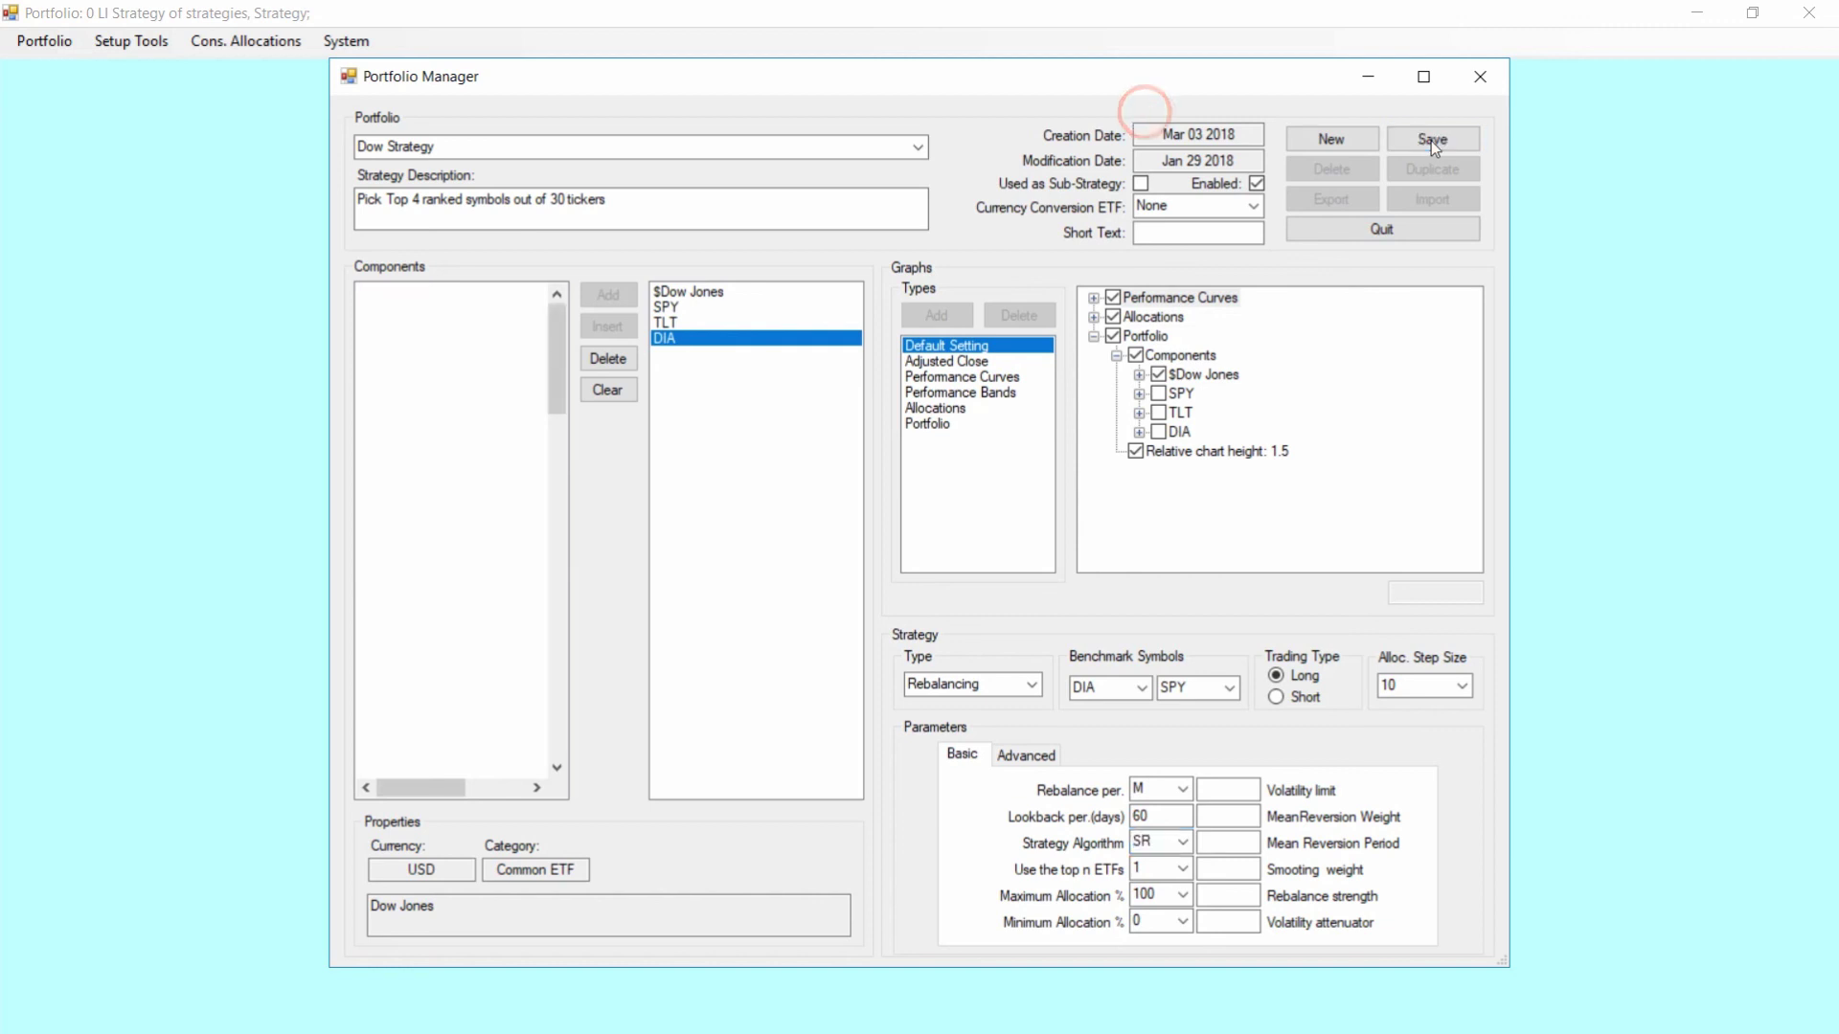